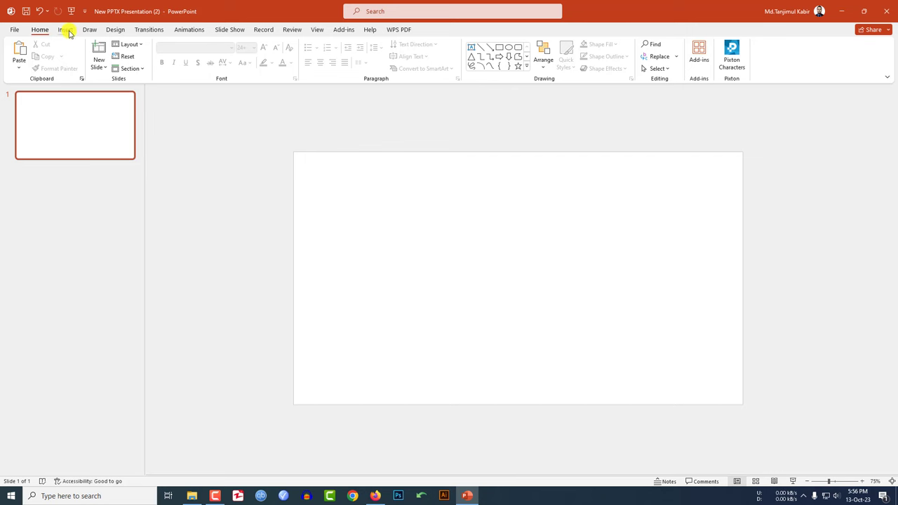
Insert the flower-crown girl photo from Downloads onto the slide, then cut it to the clipboard.
{"action": "left_click", "coordinate": [65, 29]}
{"action": "left_click", "coordinate": [74, 58]}
{"action": "left_click", "coordinate": [97, 93]}
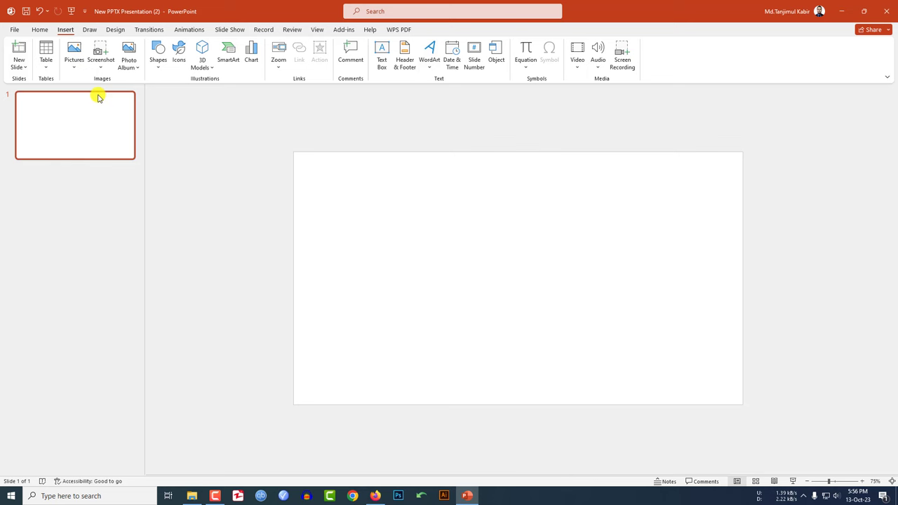
{"action": "left_click", "coordinate": [413, 276]}
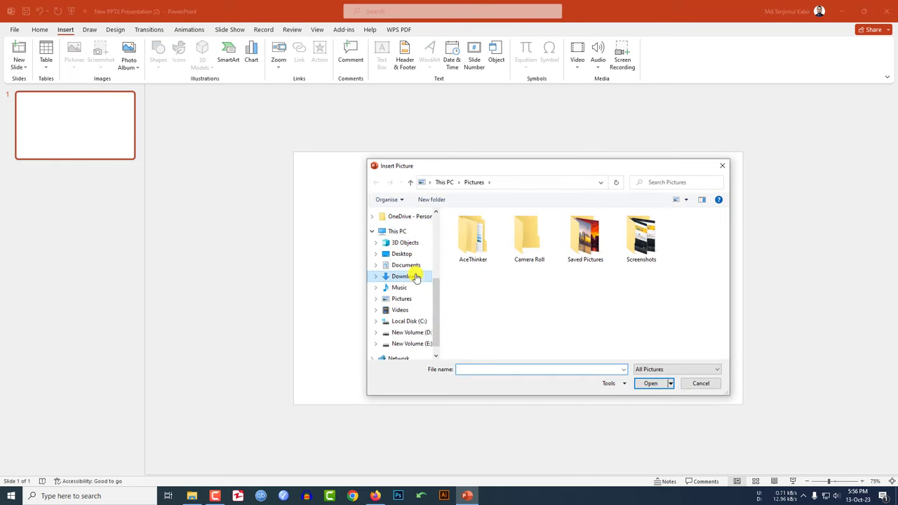
{"action": "left_click", "coordinate": [484, 266]}
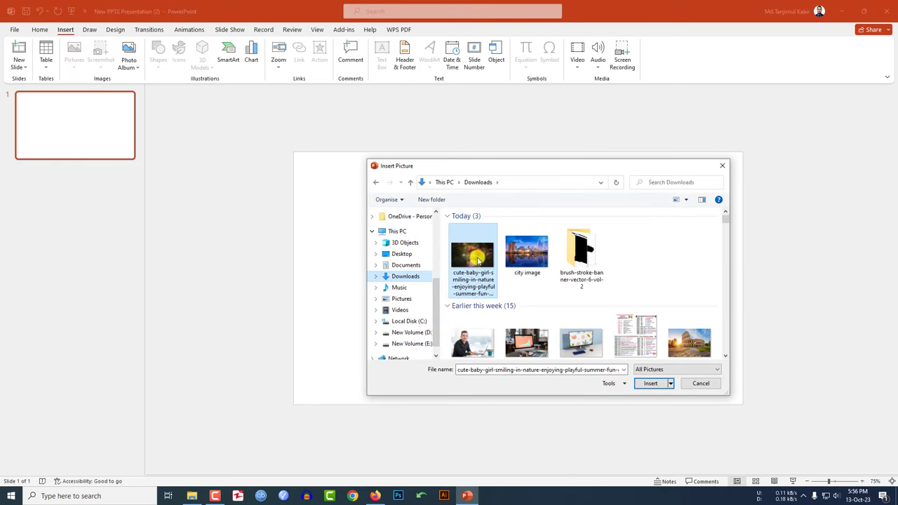
{"action": "left_click", "coordinate": [654, 384]}
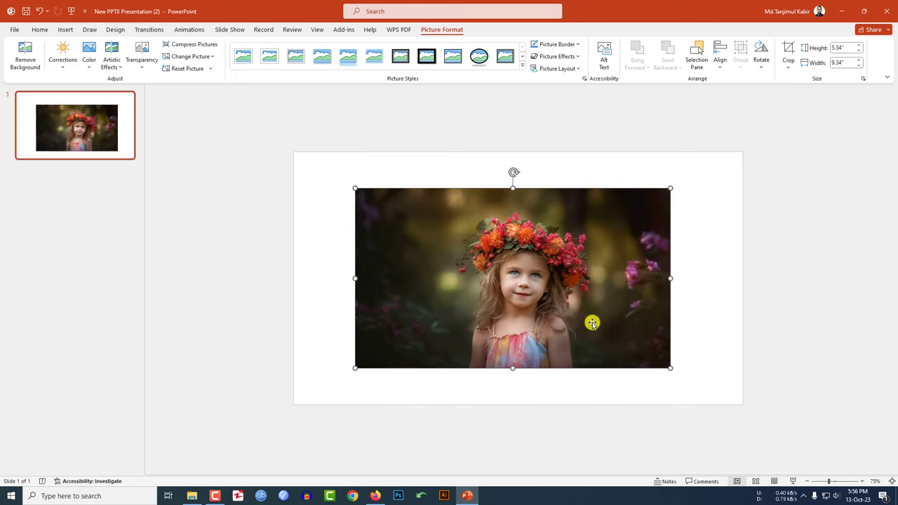
{"action": "right_click", "coordinate": [526, 275]}
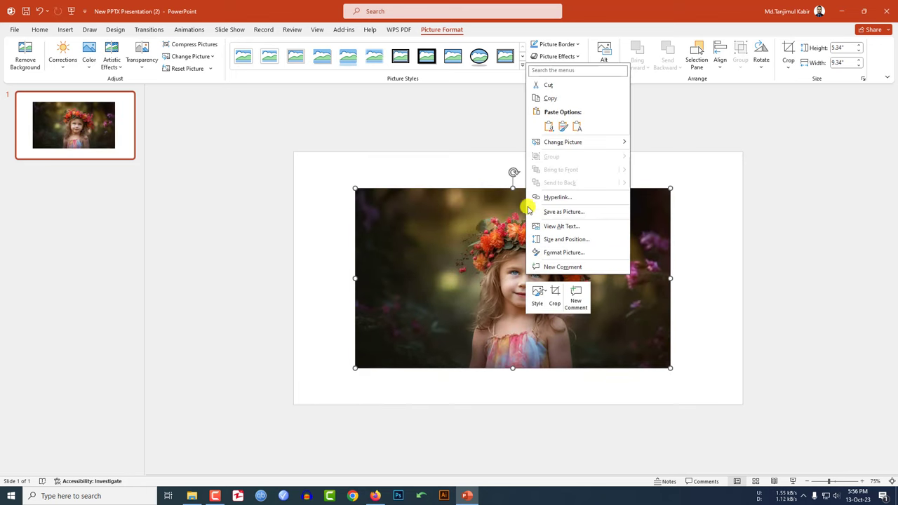
{"action": "left_click", "coordinate": [548, 85]}
Set the slide background to a picture fill using the girl photo from the clipboard.
{"action": "left_click", "coordinate": [115, 29]}
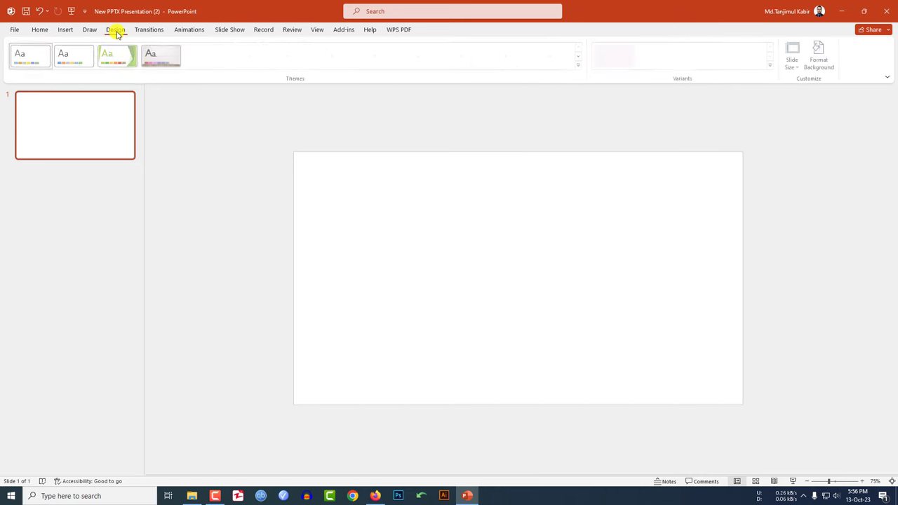
{"action": "left_click", "coordinate": [814, 61]}
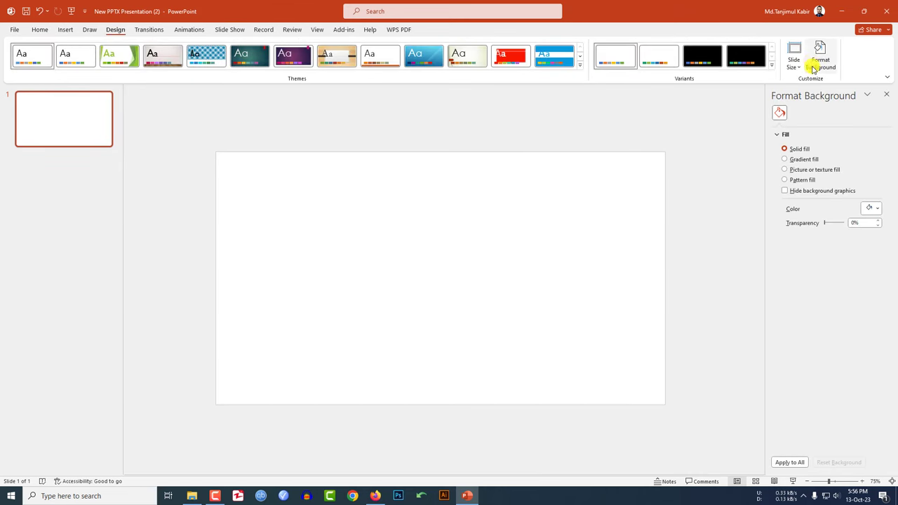
{"action": "left_click", "coordinate": [799, 170]}
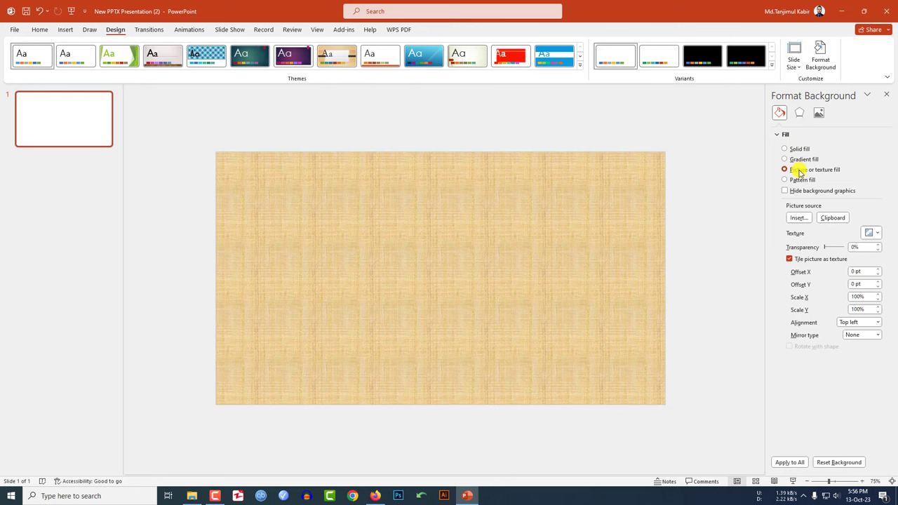
{"action": "left_click", "coordinate": [833, 218]}
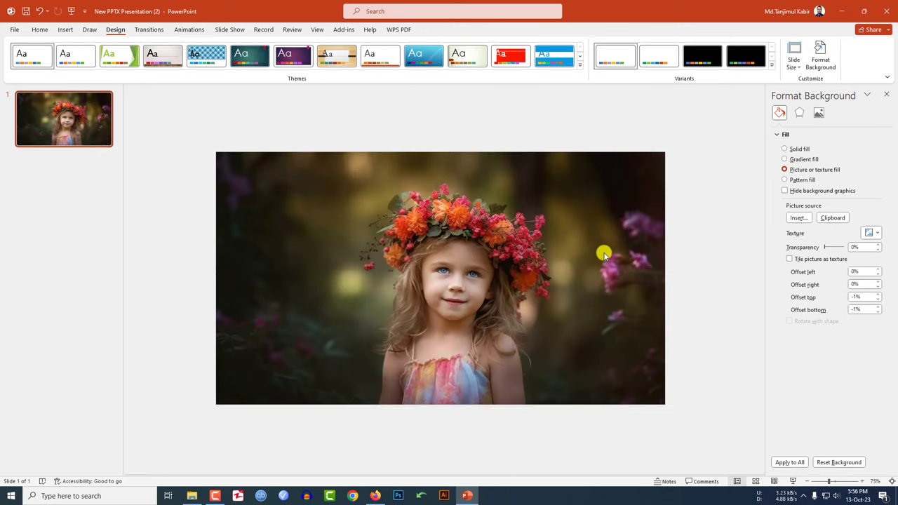
Draw a rectangle covering the whole slide.
{"action": "left_click", "coordinate": [65, 29]}
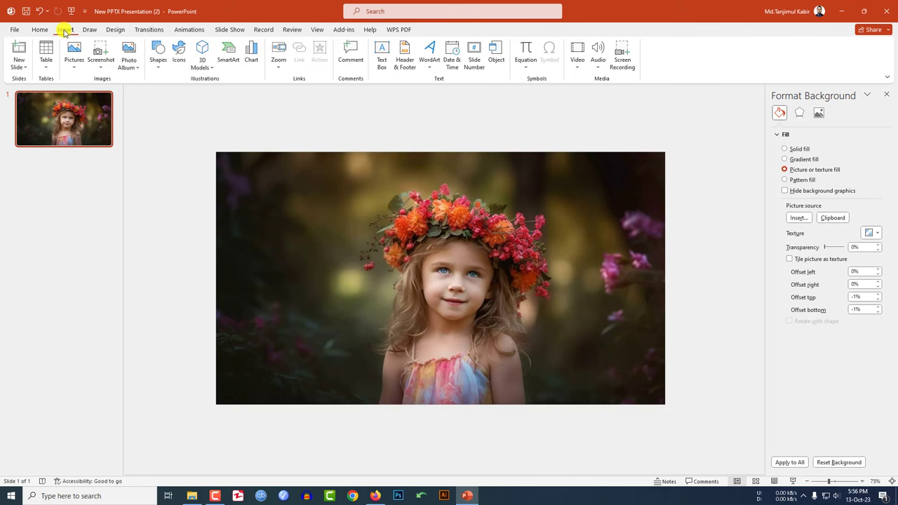
{"action": "left_click", "coordinate": [158, 65]}
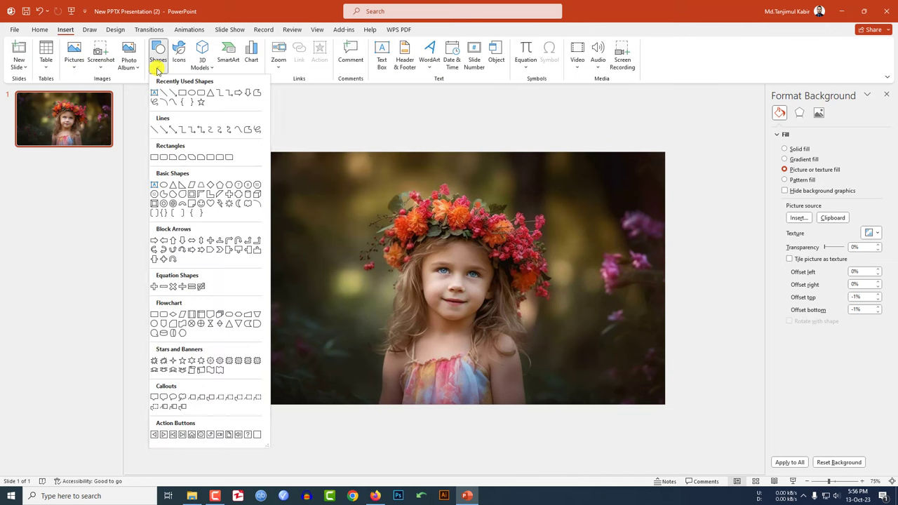
{"action": "left_click", "coordinate": [181, 96]}
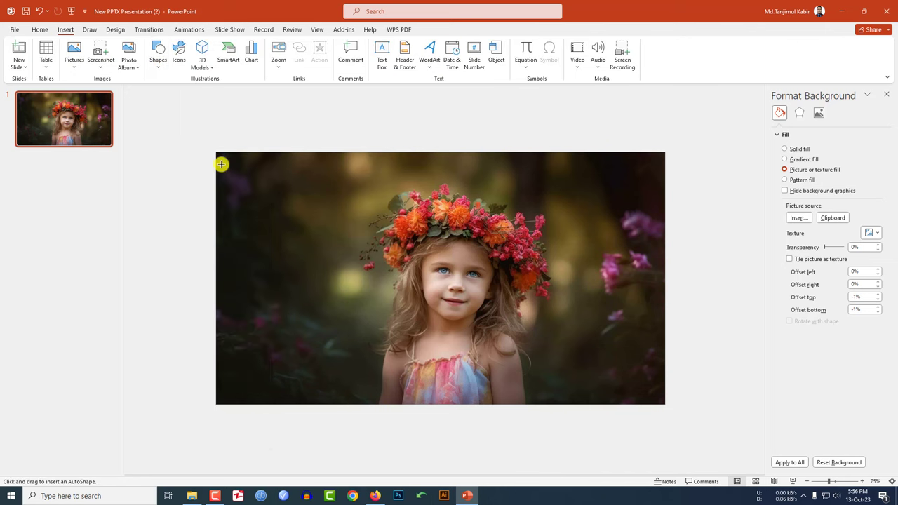
{"action": "left_click_drag", "start_coordinate": [217, 153], "coordinate": [666, 405]}
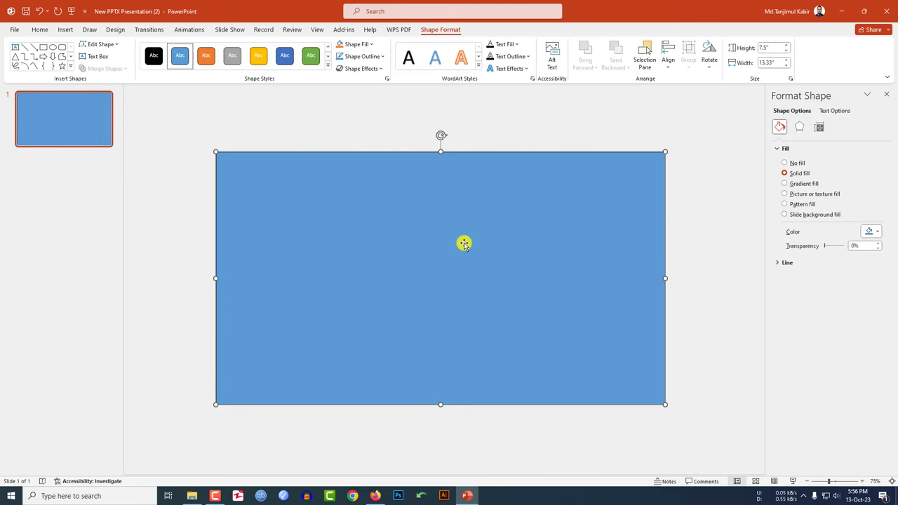
Give the rectangle no outline and a white fill.
{"action": "left_click", "coordinate": [363, 58]}
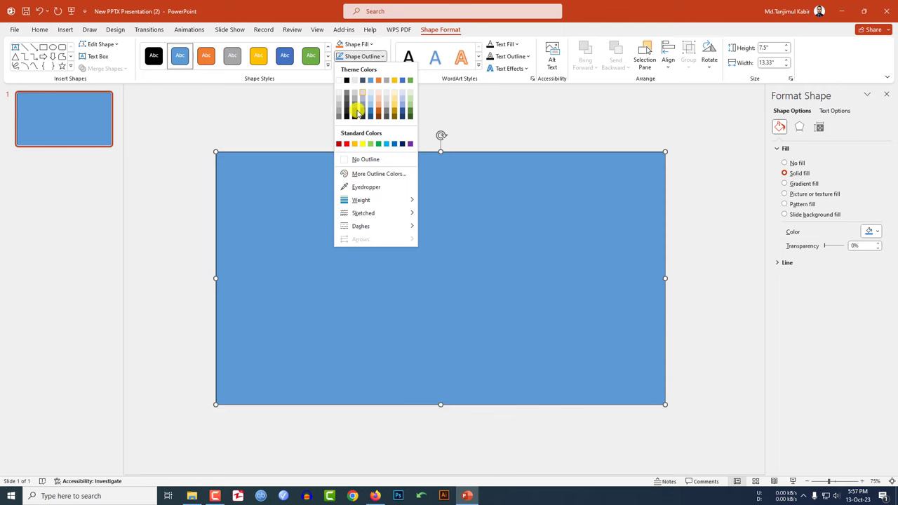
{"action": "left_click", "coordinate": [361, 159]}
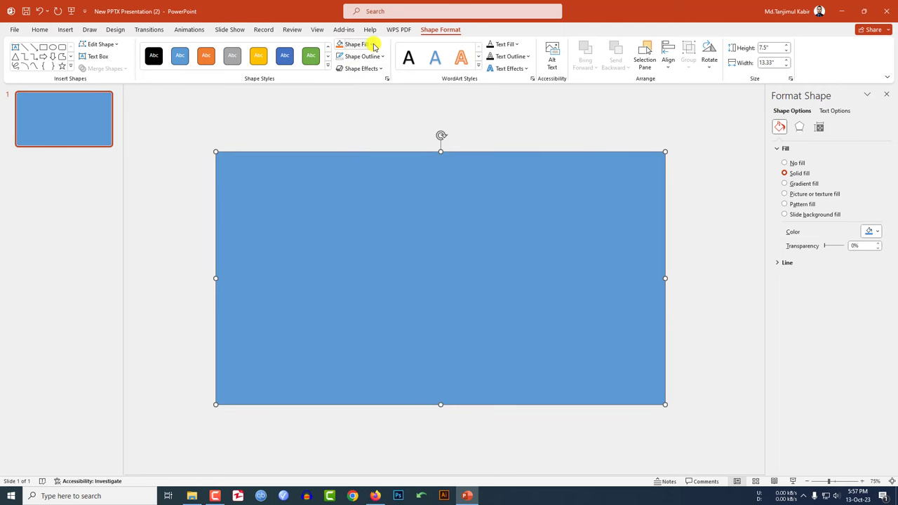
{"action": "left_click", "coordinate": [374, 45]}
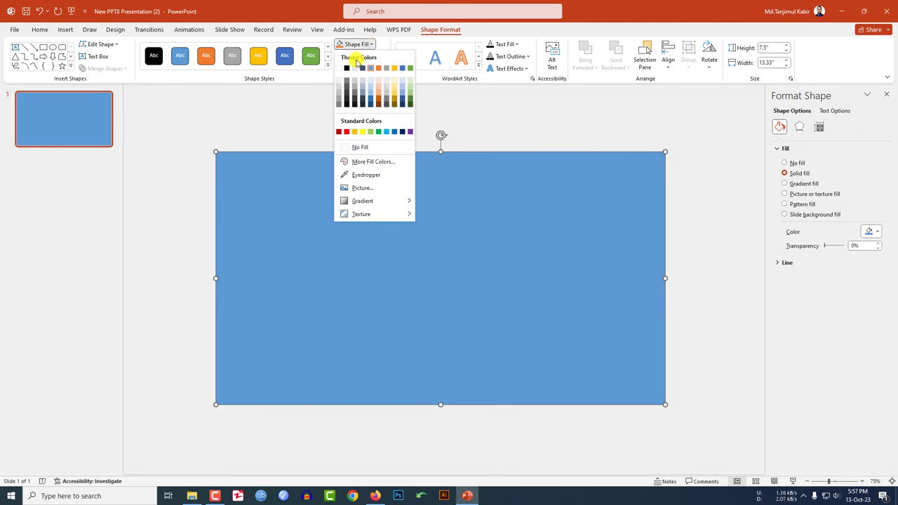
{"action": "left_click", "coordinate": [338, 68]}
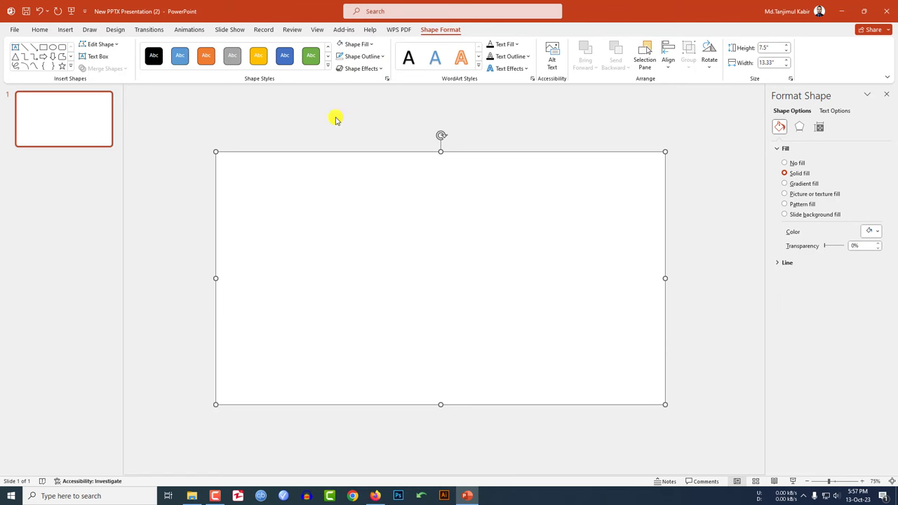
{"action": "left_click", "coordinate": [323, 126]}
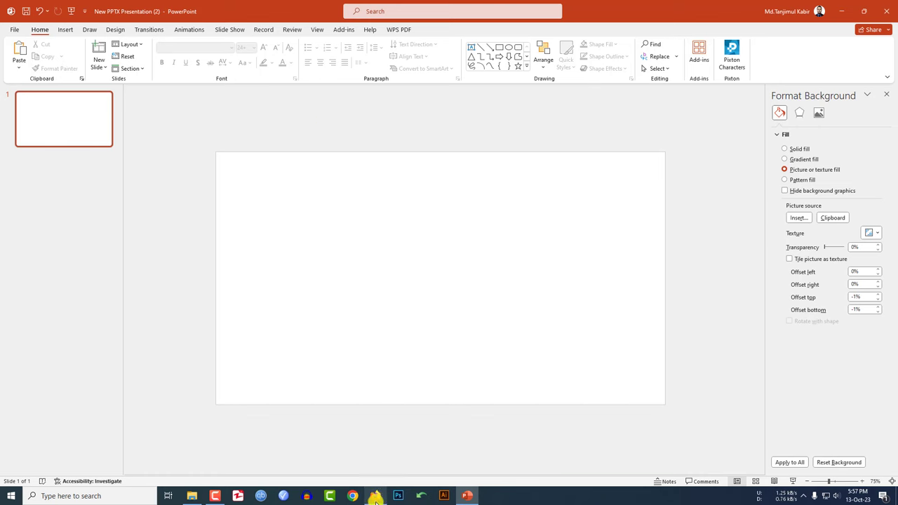
Open the OnlyGFX 8 Brush Stroke Banners Vector page and scroll down to the vol-6 banner.
{"action": "left_click", "coordinate": [376, 497]}
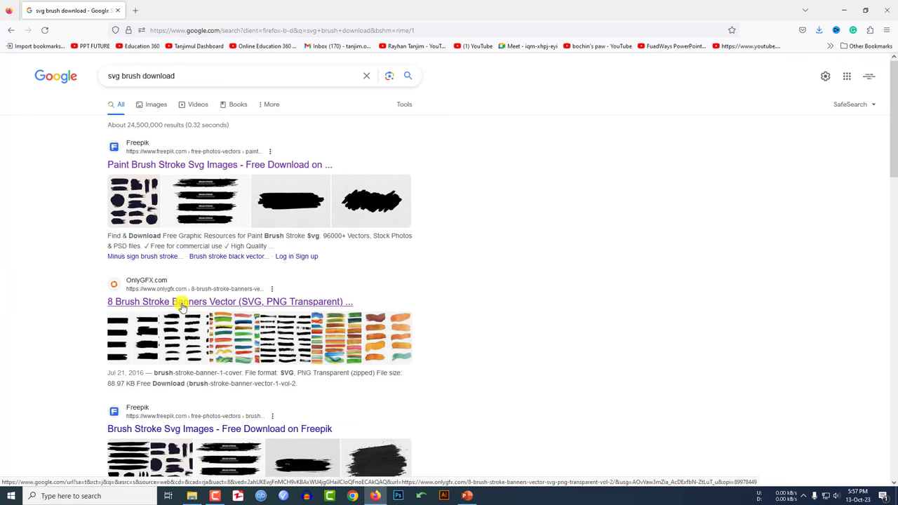
{"action": "left_click", "coordinate": [181, 305]}
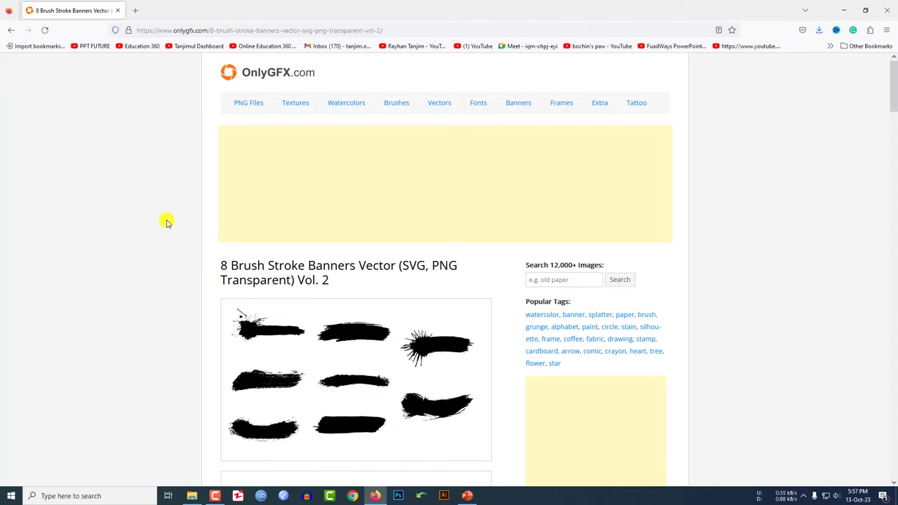
{"action": "scroll", "coordinate": [184, 223], "scroll_direction": "down", "scroll_amount": 2}
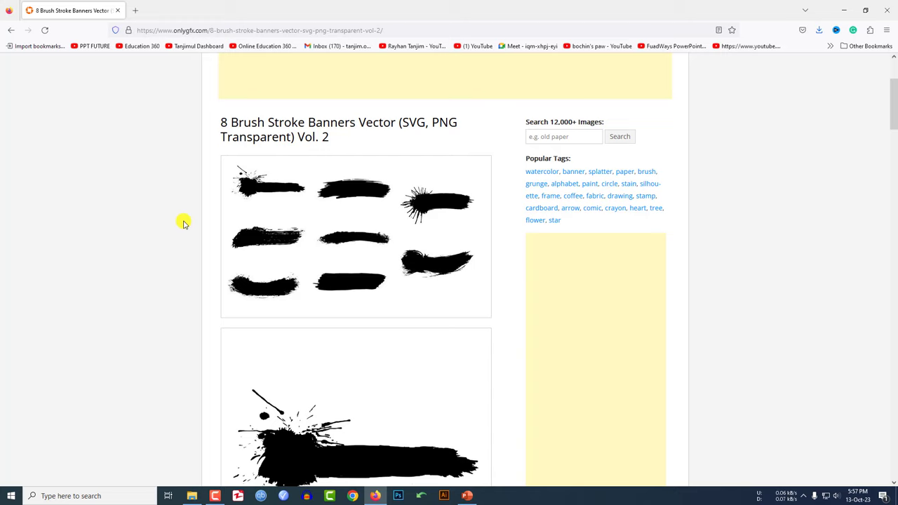
{"action": "scroll", "coordinate": [184, 223], "scroll_direction": "down", "scroll_amount": 9}
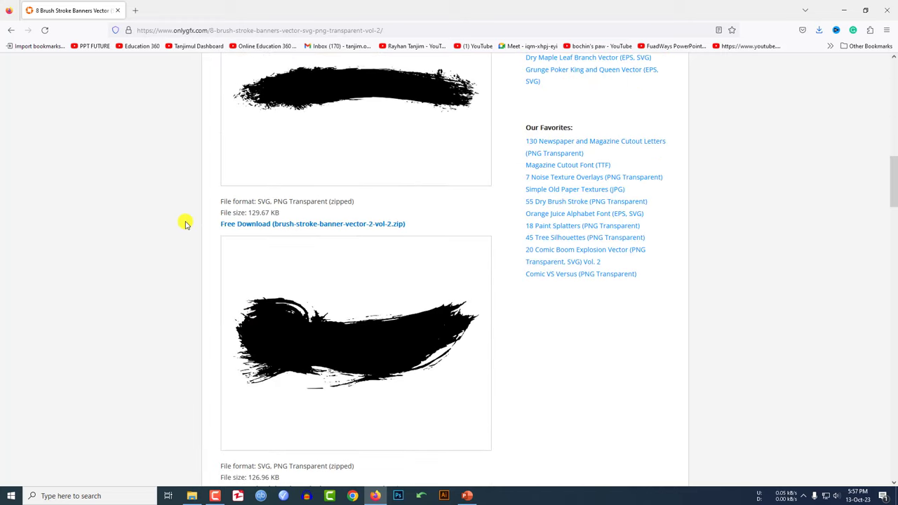
{"action": "scroll", "coordinate": [186, 224], "scroll_direction": "down", "scroll_amount": 8}
{"action": "scroll", "coordinate": [186, 223], "scroll_direction": "down", "scroll_amount": 3}
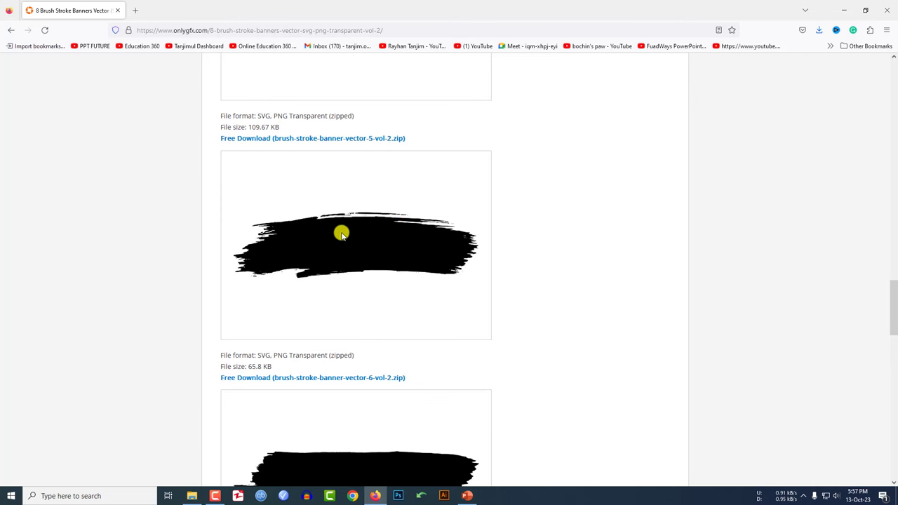
Download the brush-stroke-banner-vector-6-vol-2 zip and show it in its folder.
{"action": "left_click", "coordinate": [248, 379]}
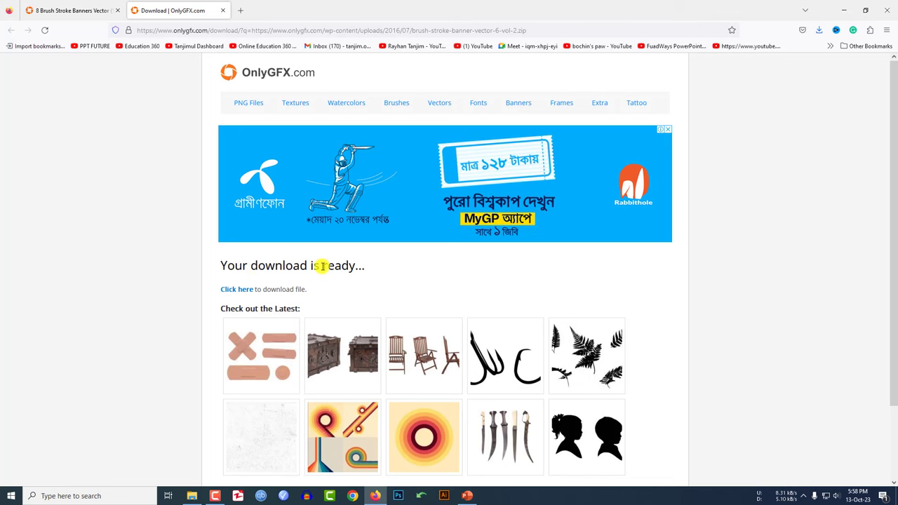
{"action": "left_click", "coordinate": [241, 293]}
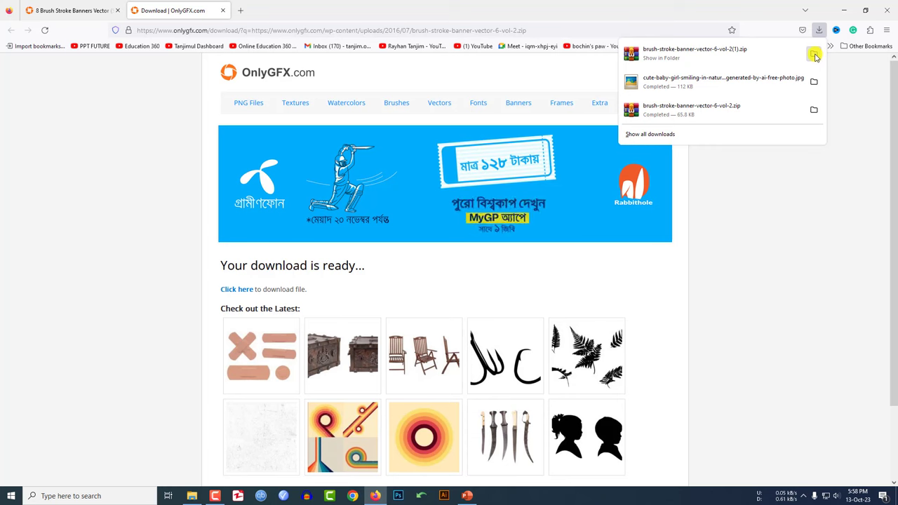
{"action": "left_click", "coordinate": [817, 56]}
Extract the zip with WinRAR and open the brush-stroke-banner-vector-6-vol-2 folder.
{"action": "right_click", "coordinate": [108, 89]}
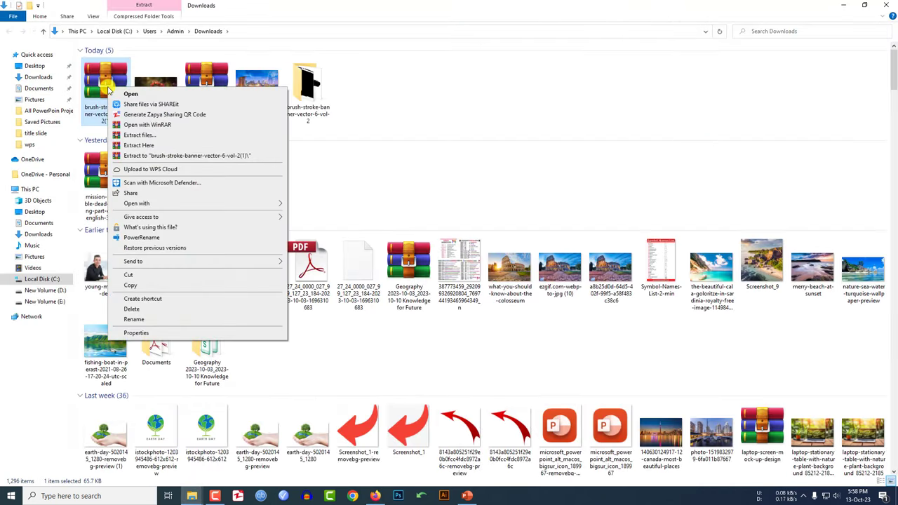
{"action": "left_click", "coordinate": [141, 132]}
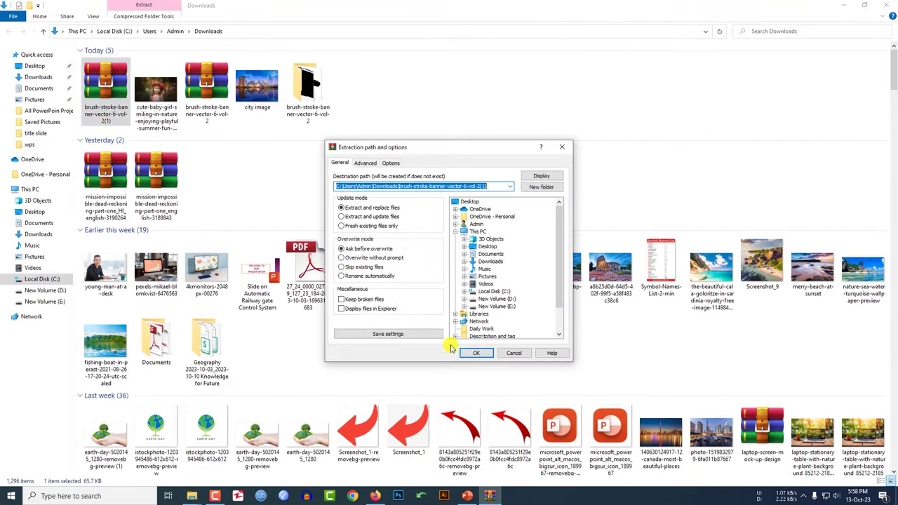
{"action": "left_click", "coordinate": [474, 347]}
{"action": "left_click", "coordinate": [365, 92]}
{"action": "double_click", "coordinate": [366, 92]}
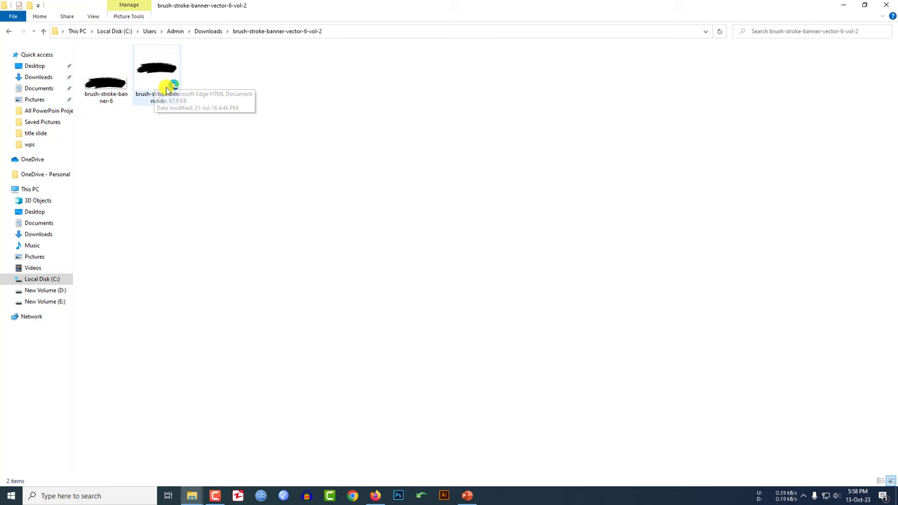
Insert the brush-stroke-banner-6 image from the brush-stroke-banner-vector-6-vol-2 folder onto the slide.
{"action": "left_click", "coordinate": [468, 496]}
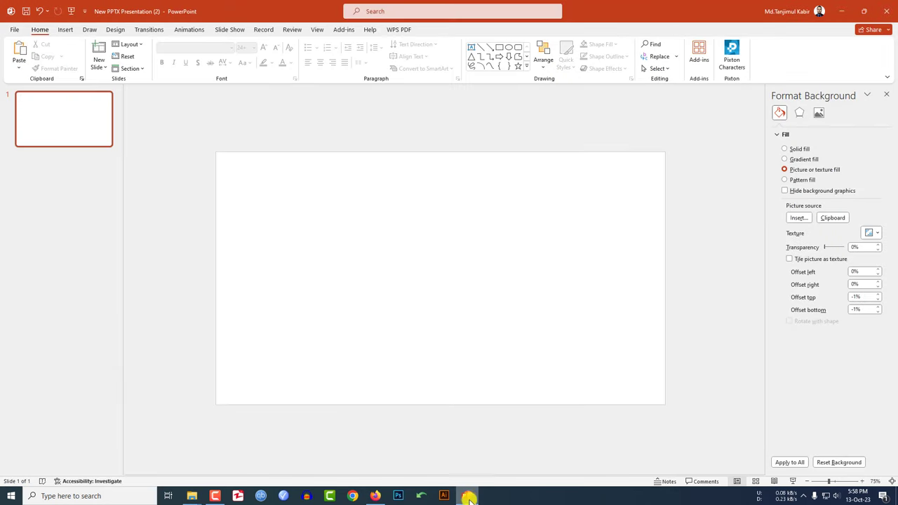
{"action": "left_click", "coordinate": [65, 29]}
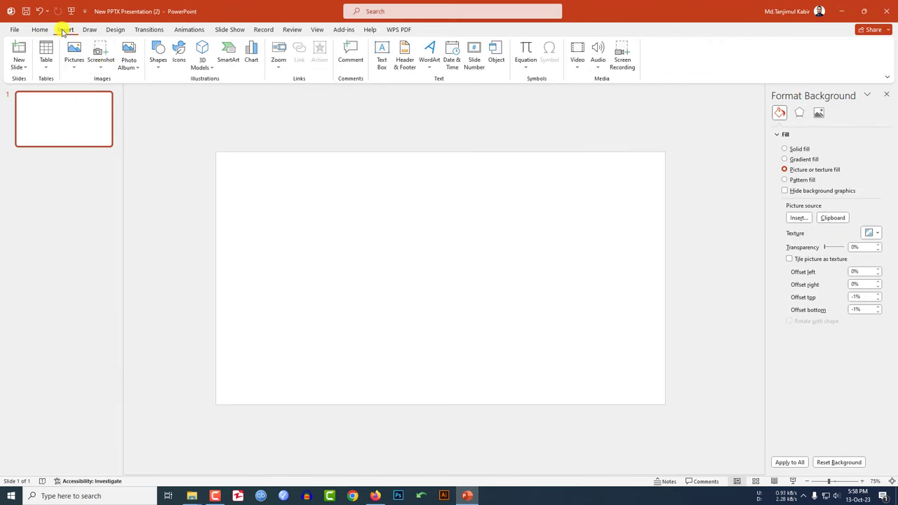
{"action": "left_click", "coordinate": [74, 56]}
{"action": "left_click", "coordinate": [97, 96]}
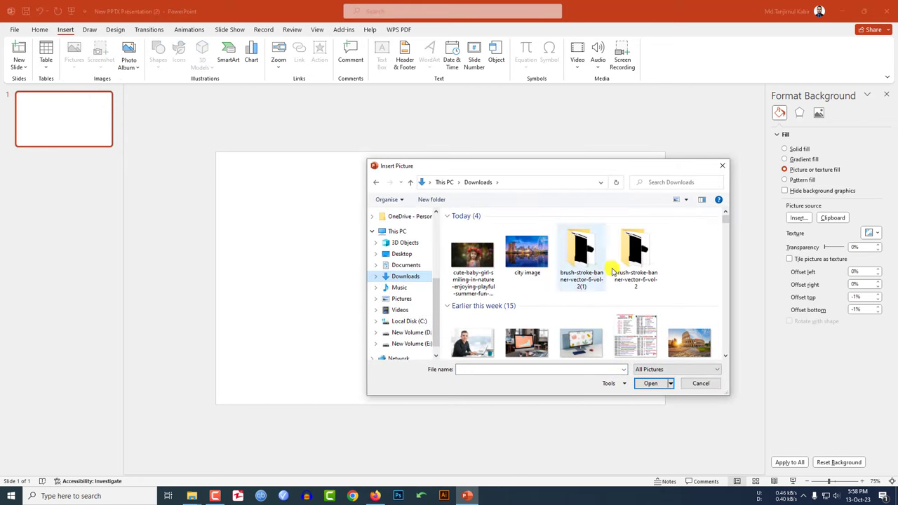
{"action": "double_click", "coordinate": [633, 254]}
{"action": "left_click", "coordinate": [540, 241]}
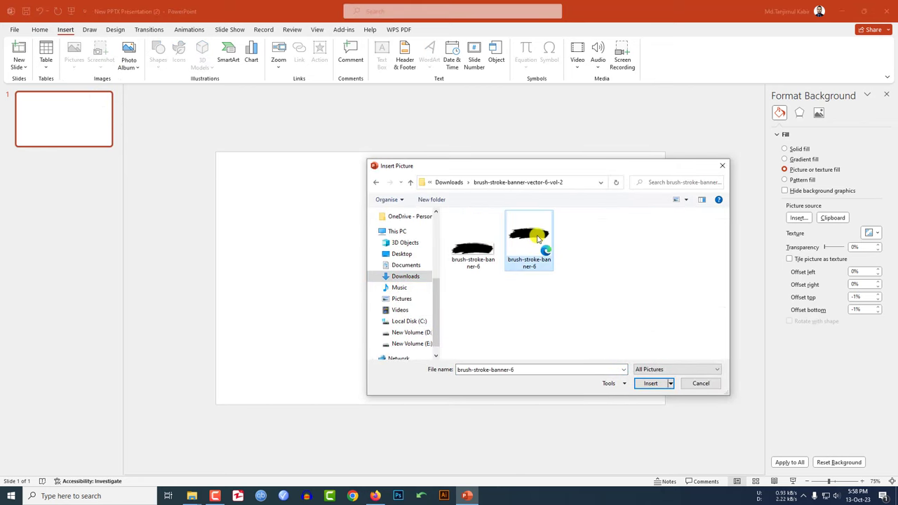
{"action": "left_click", "coordinate": [651, 384]}
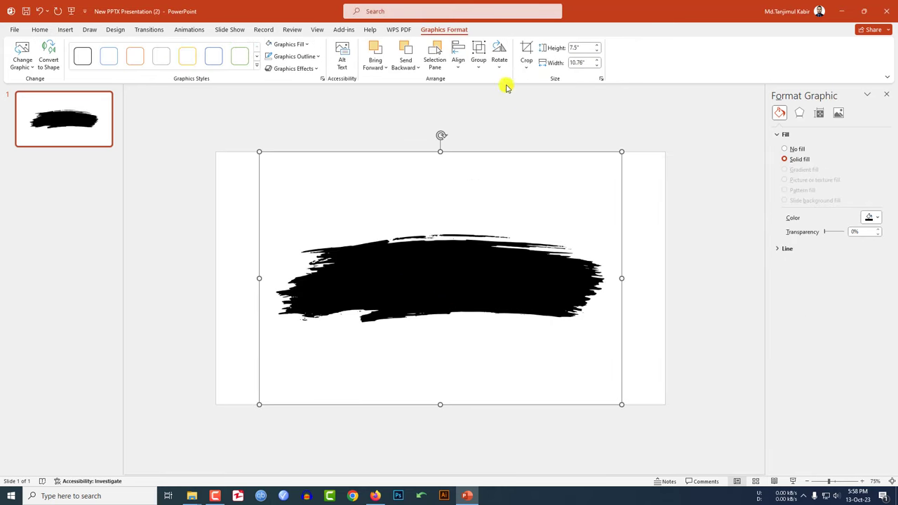
Convert the graphic to a shape, then shrink, rotate diagonally and reposition the brush stroke.
{"action": "left_click", "coordinate": [49, 61]}
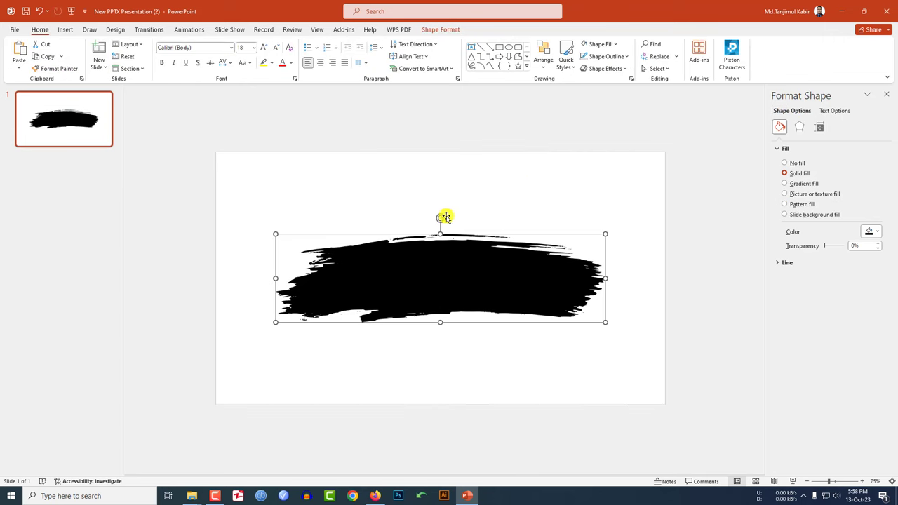
{"action": "left_click_drag", "start_coordinate": [608, 233], "coordinate": [492, 295]}
{"action": "mouse_move", "coordinate": [385, 246]}
{"action": "left_mouse_down"}
{"action": "mouse_move", "coordinate": [395, 247]}
{"action": "mouse_move", "coordinate": [428, 297]}
{"action": "mouse_move", "coordinate": [407, 309]}
{"action": "mouse_move", "coordinate": [365, 269]}
{"action": "mouse_move", "coordinate": [375, 283]}
{"action": "mouse_move", "coordinate": [487, 247]}
{"action": "mouse_move", "coordinate": [488, 259]}
{"action": "mouse_move", "coordinate": [511, 269]}
{"action": "mouse_move", "coordinate": [507, 281]}
{"action": "mouse_move", "coordinate": [513, 271]}
{"action": "left_mouse_up"}
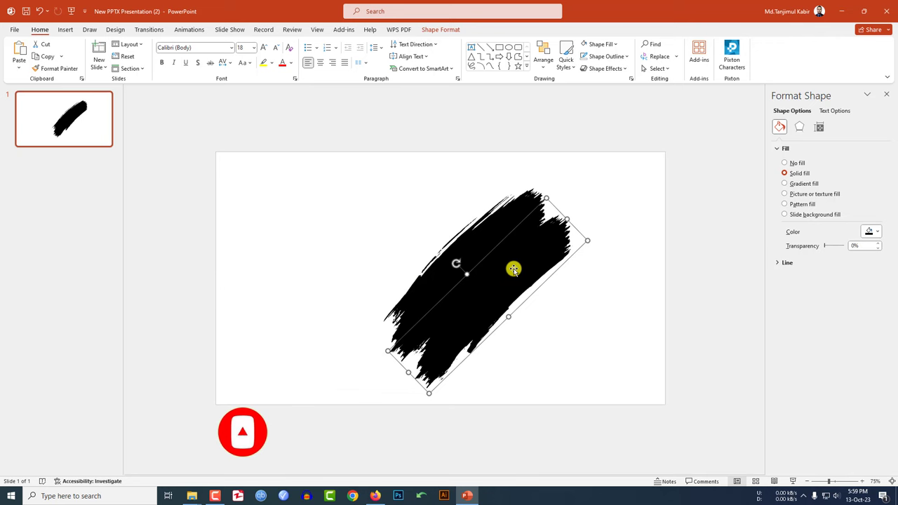
{"action": "mouse_move", "coordinate": [545, 201]}
{"action": "left_mouse_down"}
{"action": "mouse_move", "coordinate": [499, 268]}
{"action": "mouse_move", "coordinate": [511, 259]}
{"action": "mouse_move", "coordinate": [515, 305]}
{"action": "mouse_move", "coordinate": [530, 282]}
{"action": "left_mouse_up"}
{"action": "left_click_drag", "start_coordinate": [562, 228], "coordinate": [552, 246]}
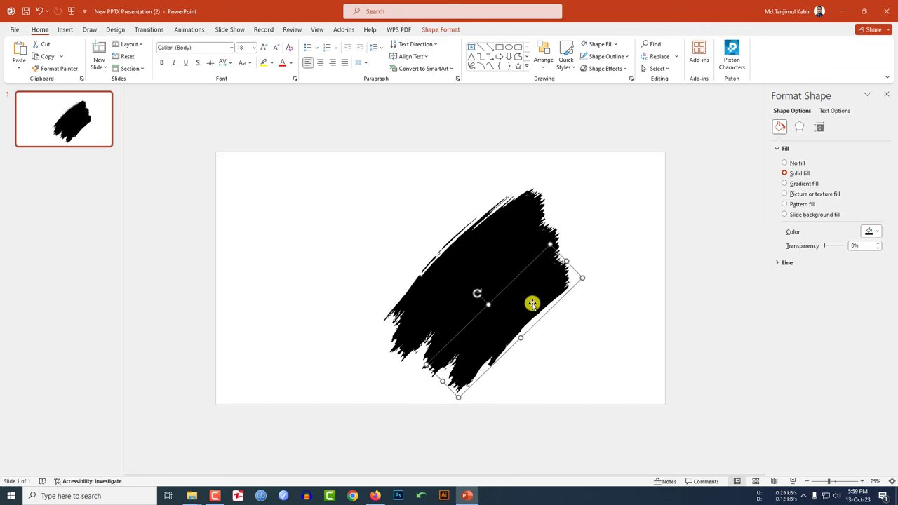
Duplicate the stroke and rotate, resize and overlap the copies into one rough blob.
{"action": "key", "text": "ctrl+d"}
{"action": "mouse_move", "coordinate": [507, 320]}
{"action": "left_mouse_down"}
{"action": "mouse_move", "coordinate": [557, 343]}
{"action": "mouse_move", "coordinate": [512, 351]}
{"action": "mouse_move", "coordinate": [529, 335]}
{"action": "left_mouse_up"}
{"action": "mouse_move", "coordinate": [565, 260]}
{"action": "left_mouse_down"}
{"action": "mouse_move", "coordinate": [537, 343]}
{"action": "mouse_move", "coordinate": [544, 332]}
{"action": "mouse_move", "coordinate": [591, 352]}
{"action": "left_mouse_up"}
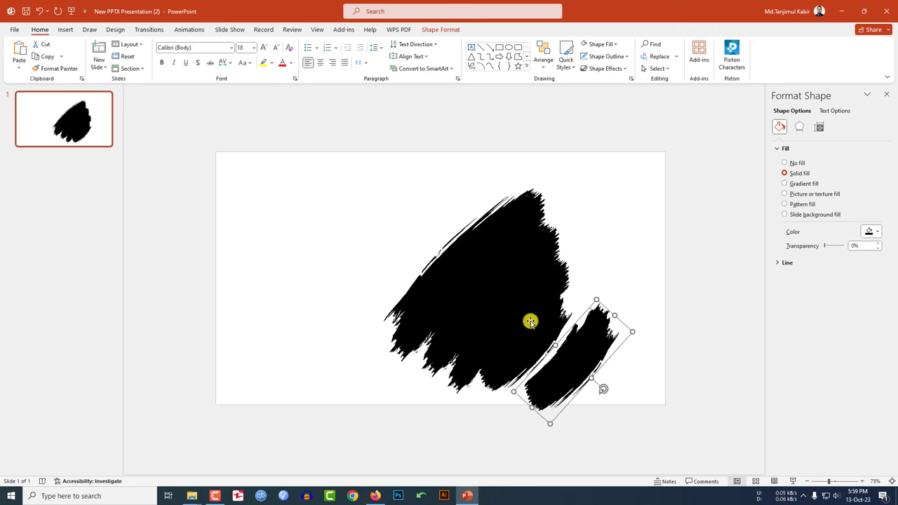
{"action": "mouse_move", "coordinate": [605, 388]}
{"action": "left_mouse_down"}
{"action": "mouse_move", "coordinate": [560, 301]}
{"action": "mouse_move", "coordinate": [546, 330]}
{"action": "mouse_move", "coordinate": [442, 231]}
{"action": "left_mouse_up"}
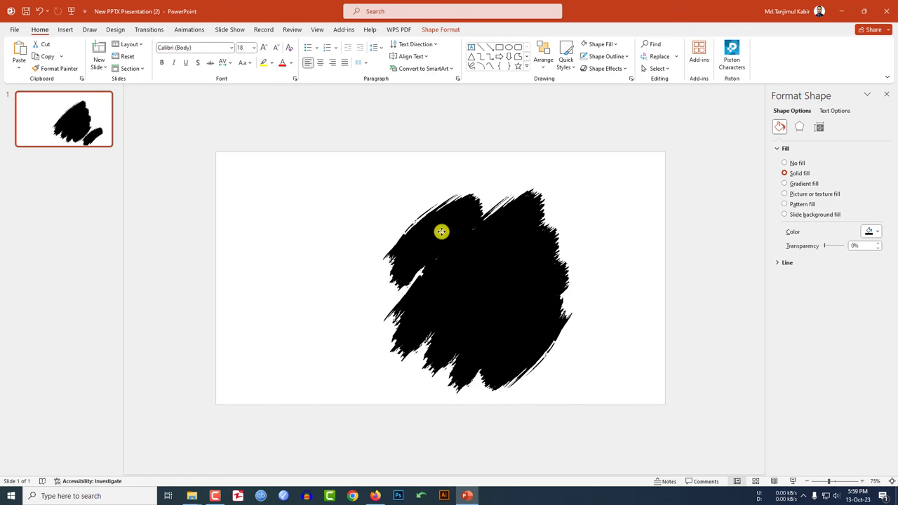
{"action": "left_click_drag", "start_coordinate": [385, 277], "coordinate": [375, 290]}
{"action": "mouse_move", "coordinate": [425, 236]}
{"action": "left_mouse_down"}
{"action": "mouse_move", "coordinate": [426, 221]}
{"action": "mouse_move", "coordinate": [433, 228]}
{"action": "mouse_move", "coordinate": [409, 195]}
{"action": "left_mouse_up"}
{"action": "left_click_drag", "start_coordinate": [456, 137], "coordinate": [426, 190]}
{"action": "key", "text": "Escape"}
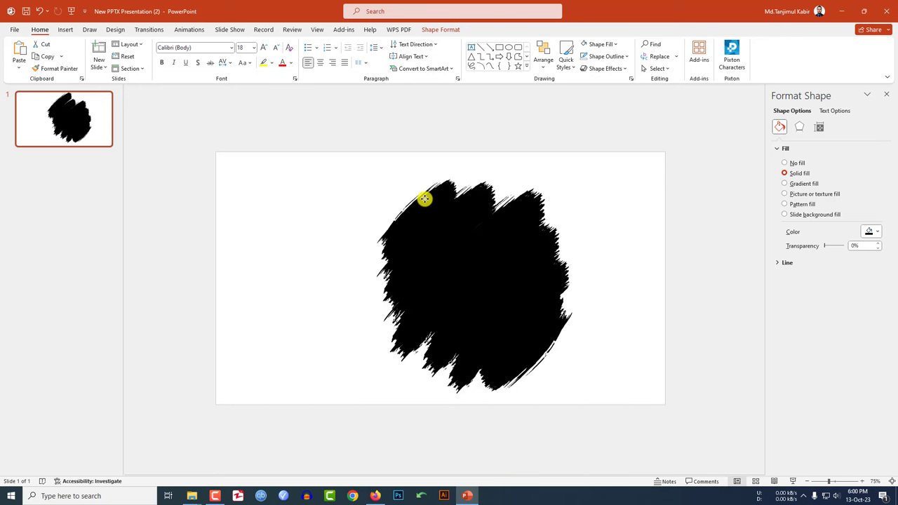
Select all the brush strokes and give them a slide background fill.
{"action": "left_click", "coordinate": [571, 195]}
{"action": "left_click", "coordinate": [426, 204]}
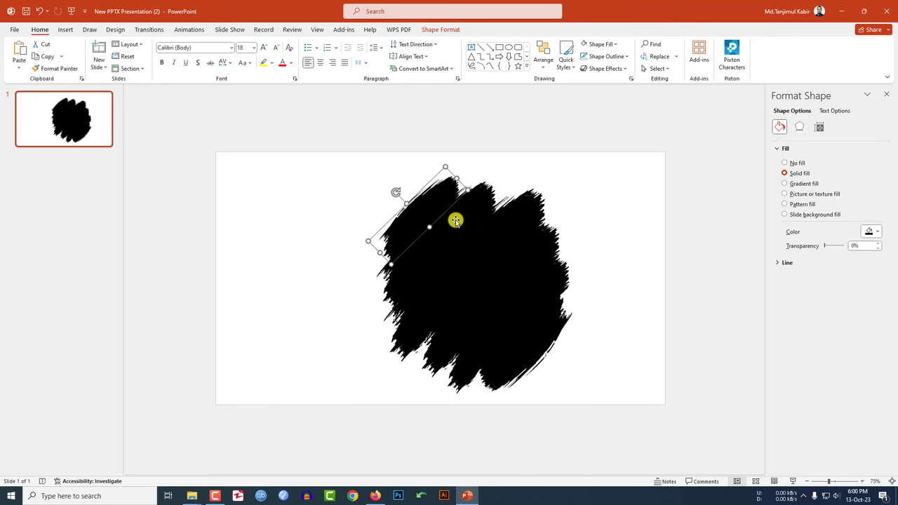
{"action": "left_click", "coordinate": [498, 239], "text": "shift"}
{"action": "left_click", "coordinate": [532, 257], "text": "shift"}
{"action": "left_click", "coordinate": [543, 277], "text": "shift"}
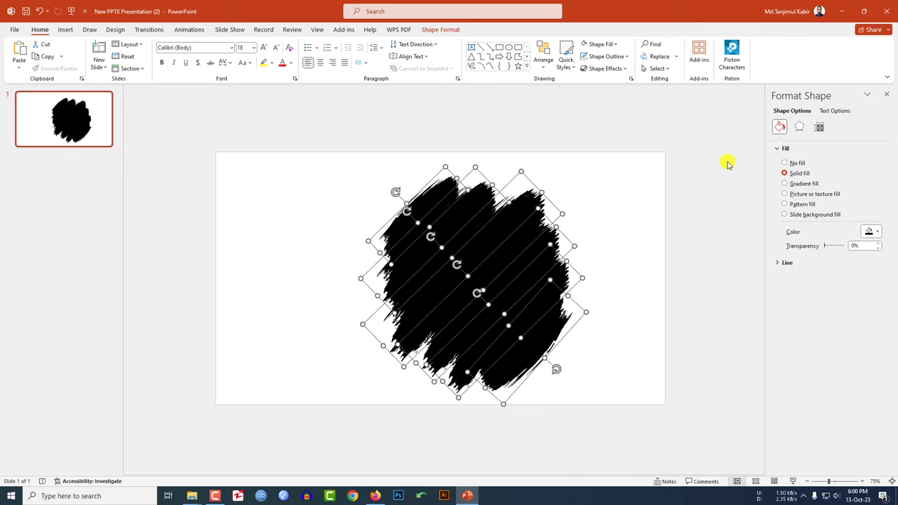
{"action": "right_click", "coordinate": [494, 227]}
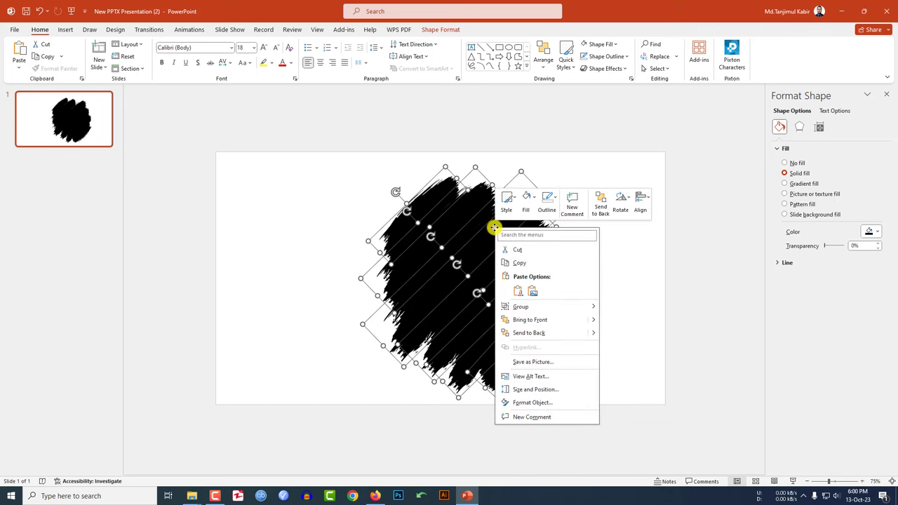
{"action": "left_click", "coordinate": [540, 404]}
{"action": "left_click", "coordinate": [785, 194]}
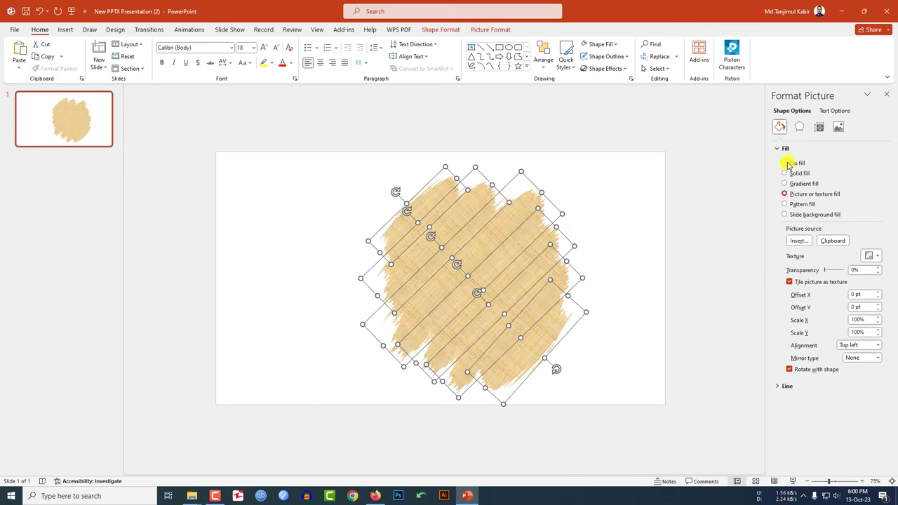
{"action": "left_click", "coordinate": [785, 214]}
Shift the brush strokes left and up so the girl's face is framed.
{"action": "left_click_drag", "start_coordinate": [500, 263], "coordinate": [479, 267]}
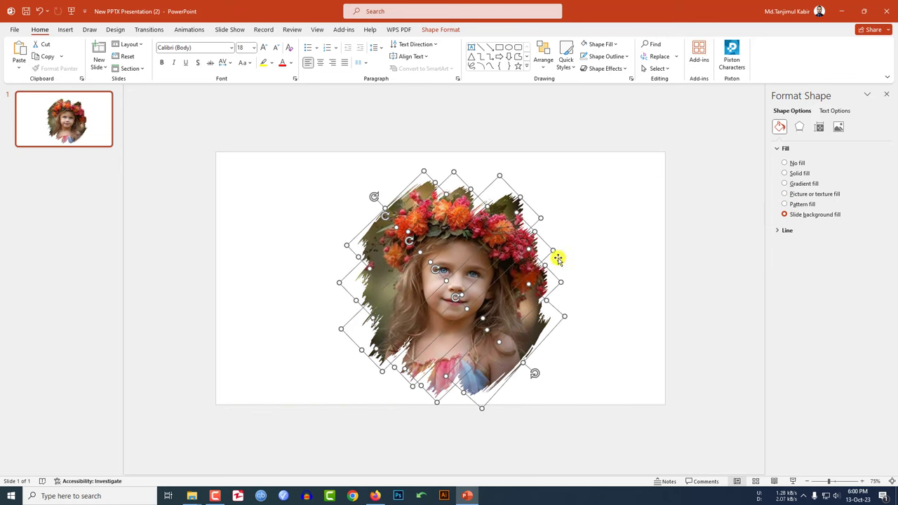
{"action": "left_click", "coordinate": [672, 280]}
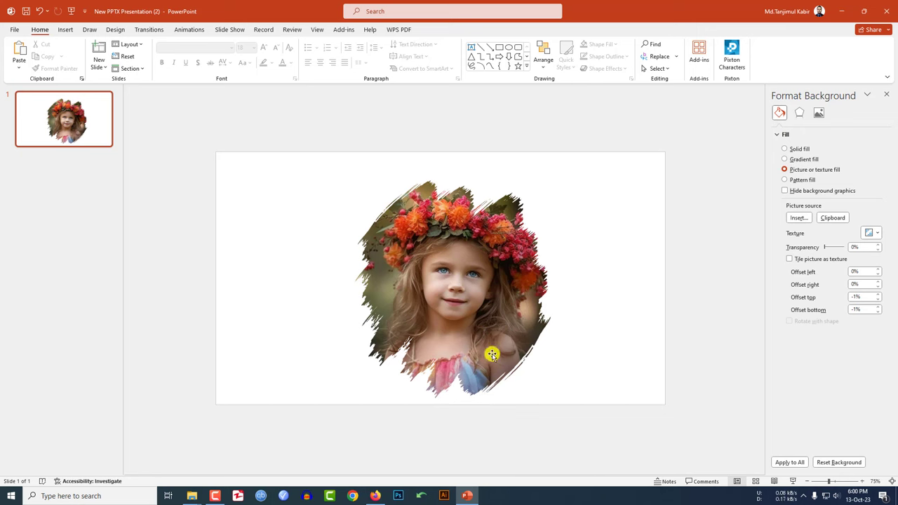
{"action": "left_click", "coordinate": [467, 327]}
{"action": "left_click", "coordinate": [457, 311], "text": "shift"}
{"action": "left_click", "coordinate": [445, 295], "text": "shift"}
{"action": "left_click", "coordinate": [421, 274], "text": "shift"}
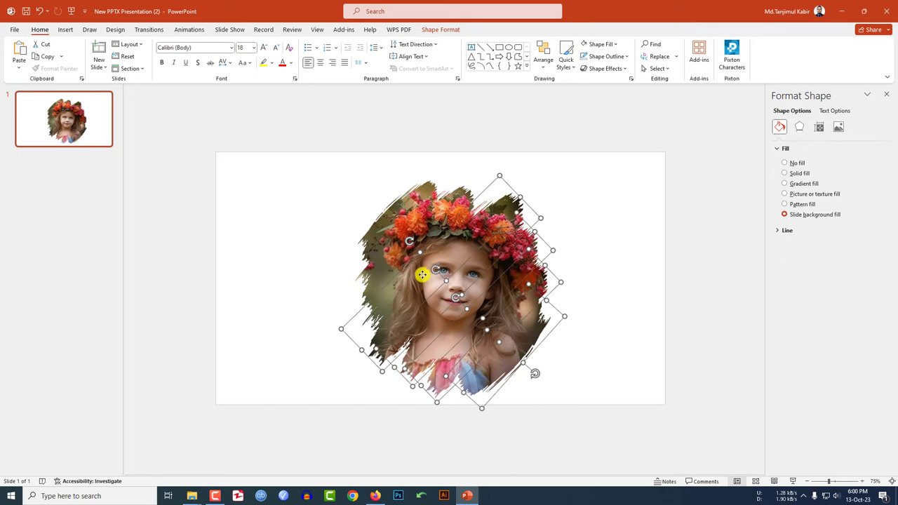
{"action": "left_click_drag", "start_coordinate": [439, 317], "coordinate": [431, 301]}
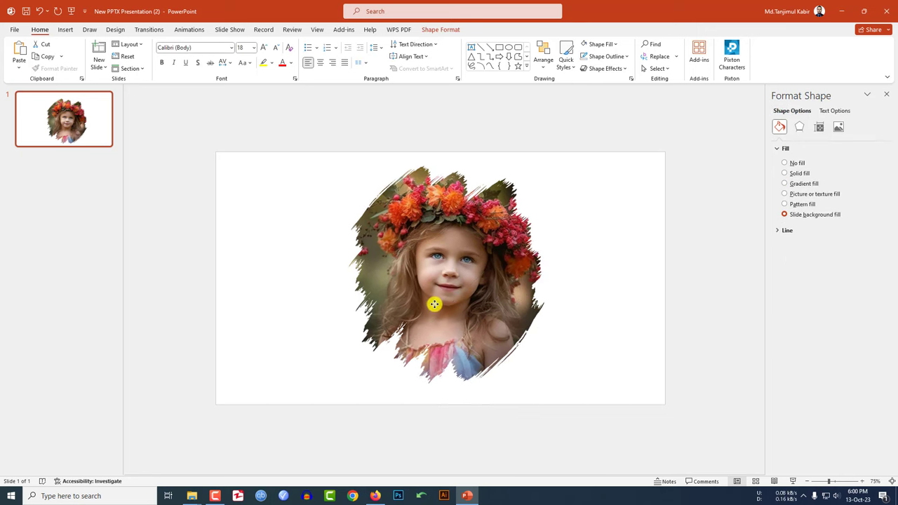
Reselect all the brush strokes and bring up the Shape Effects list.
{"action": "left_click", "coordinate": [691, 326]}
{"action": "left_click", "coordinate": [398, 198]}
{"action": "left_click", "coordinate": [439, 200], "text": "shift"}
{"action": "left_click", "coordinate": [488, 209], "text": "shift"}
{"action": "left_click", "coordinate": [507, 242], "text": "shift"}
{"action": "left_click", "coordinate": [441, 30]}
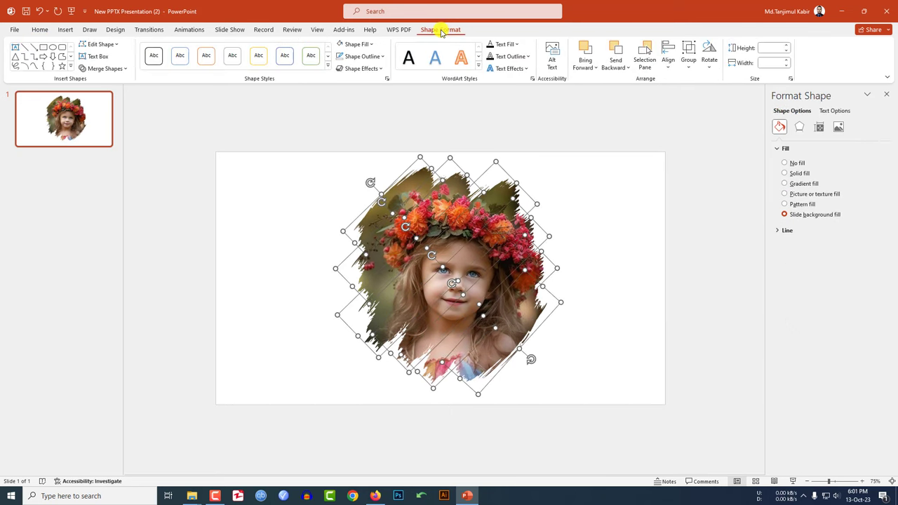
{"action": "left_click", "coordinate": [382, 68]}
Give the portrait an Offset: Top shadow and a Tight Reflection: Touching.
{"action": "mouse_move", "coordinate": [393, 106]}
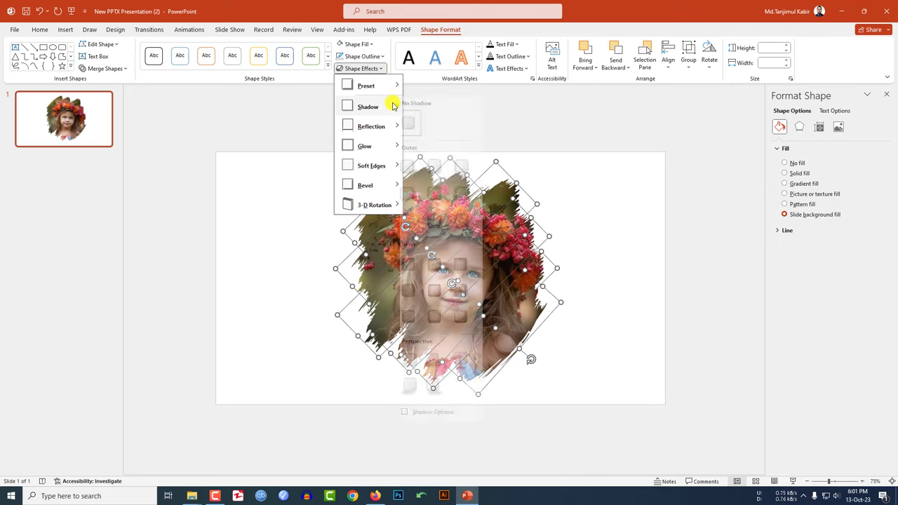
{"action": "left_click", "coordinate": [444, 225]}
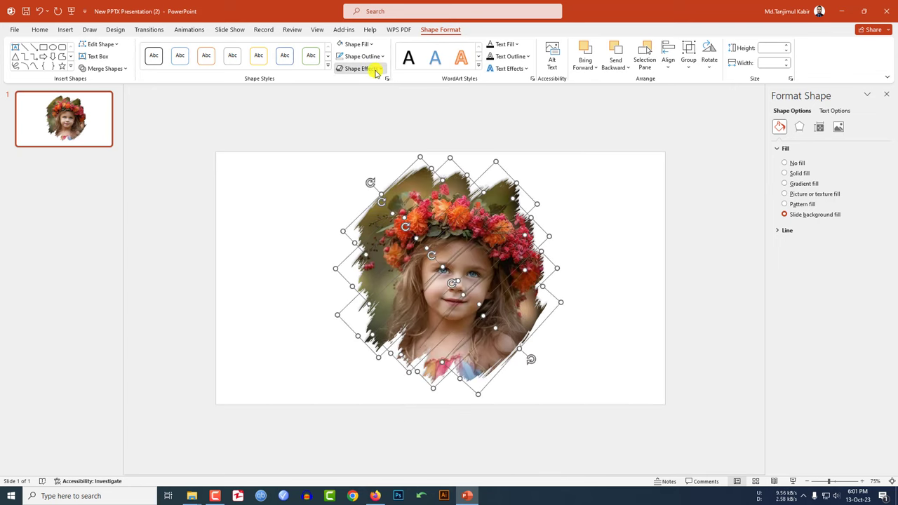
{"action": "left_click", "coordinate": [372, 68]}
{"action": "mouse_move", "coordinate": [397, 134]}
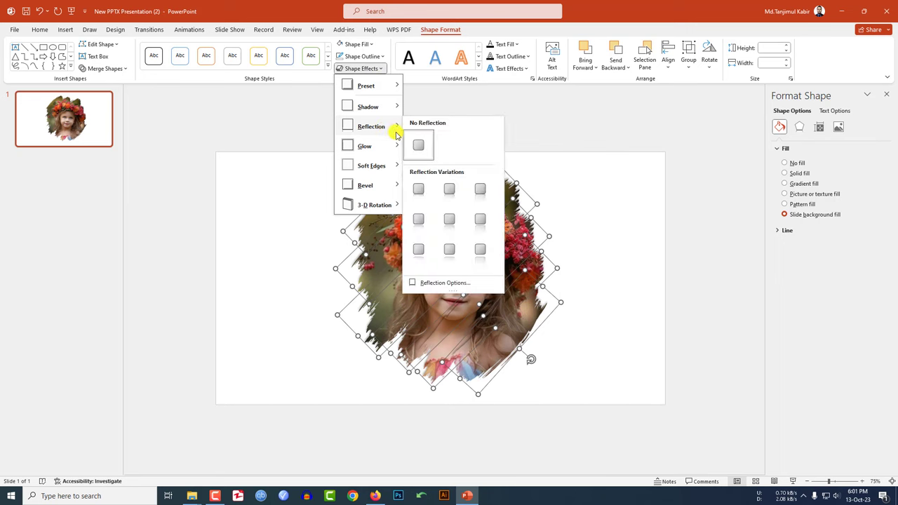
{"action": "left_click", "coordinate": [420, 190]}
{"action": "left_click", "coordinate": [621, 223]}
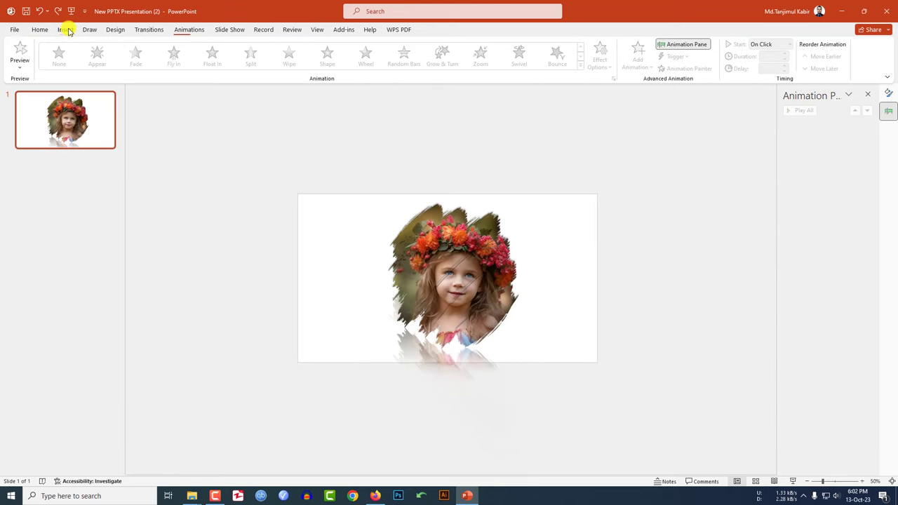
Add a text box at the slide's upper left reading 'BABY GIRL'.
{"action": "left_click", "coordinate": [65, 30]}
{"action": "left_click", "coordinate": [157, 54]}
{"action": "left_click", "coordinate": [156, 91]}
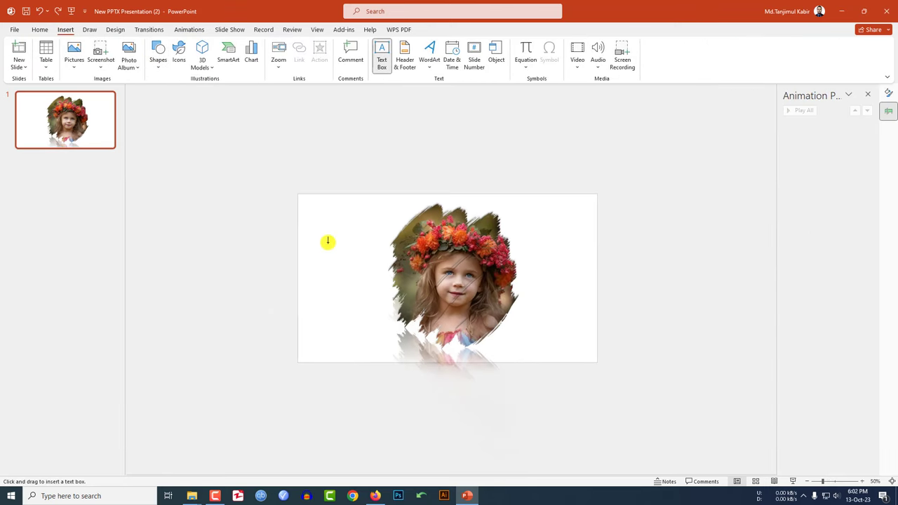
{"action": "left_click_drag", "start_coordinate": [307, 229], "coordinate": [377, 249]}
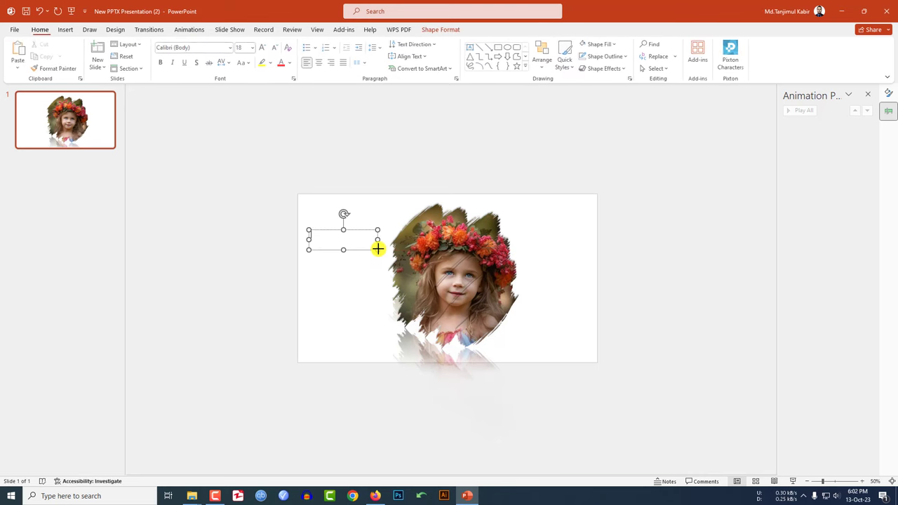
{"action": "type", "text": "BABY G"}
{"action": "type", "text": "IRL"}
Enlarge the BABY GIRL heading text to 36 pt.
{"action": "key", "text": "ctrl+a"}
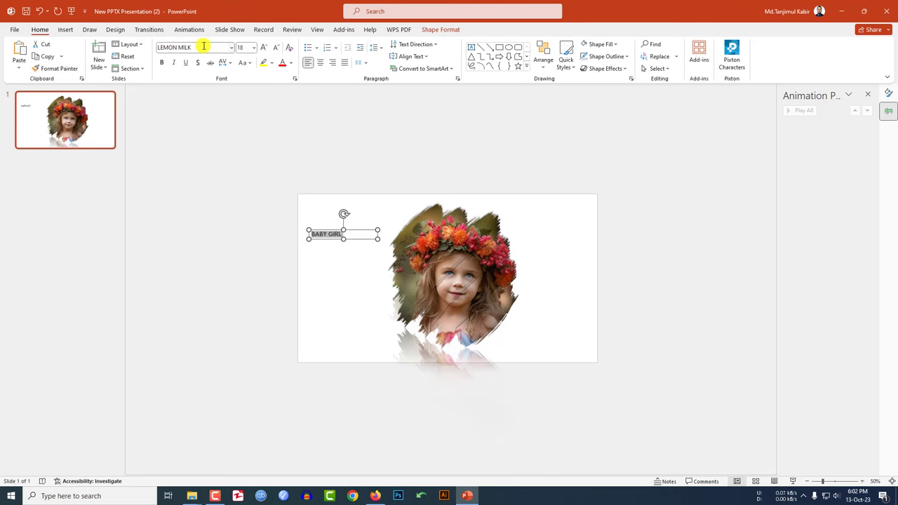
{"action": "left_click", "coordinate": [265, 47]}
{"action": "left_click", "coordinate": [265, 48]}
{"action": "left_click", "coordinate": [265, 47]}
{"action": "left_click", "coordinate": [265, 48]}
{"action": "left_click", "coordinate": [266, 48]}
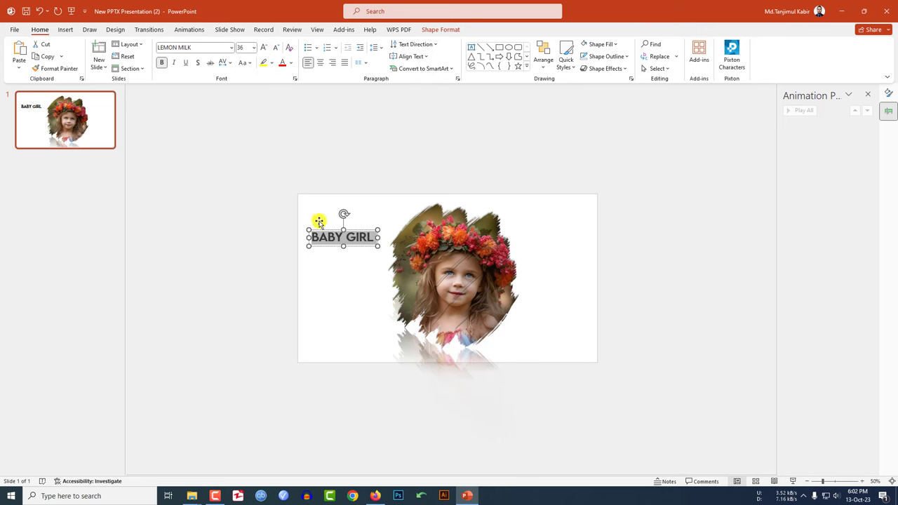
{"action": "left_click", "coordinate": [318, 221]}
{"action": "left_click", "coordinate": [65, 30]}
{"action": "left_click", "coordinate": [158, 62]}
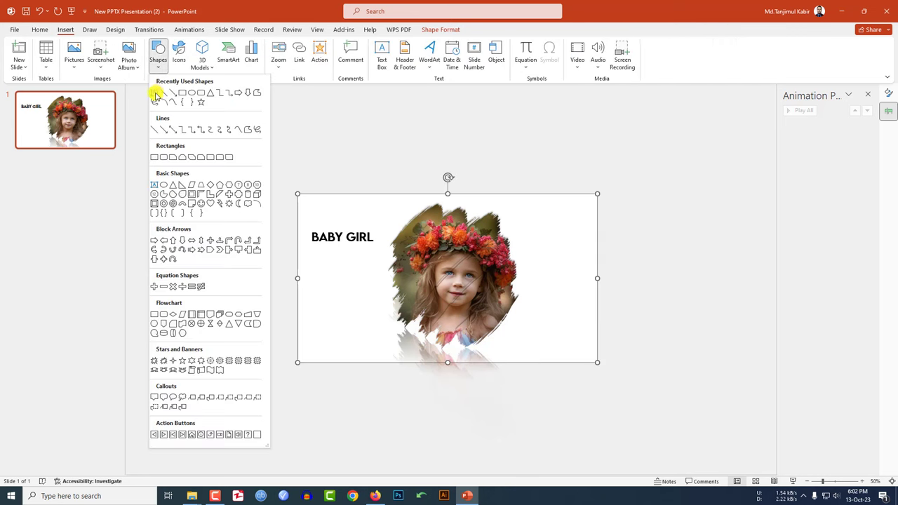
{"action": "left_click", "coordinate": [155, 93]}
{"action": "left_click_drag", "start_coordinate": [314, 255], "coordinate": [376, 335]}
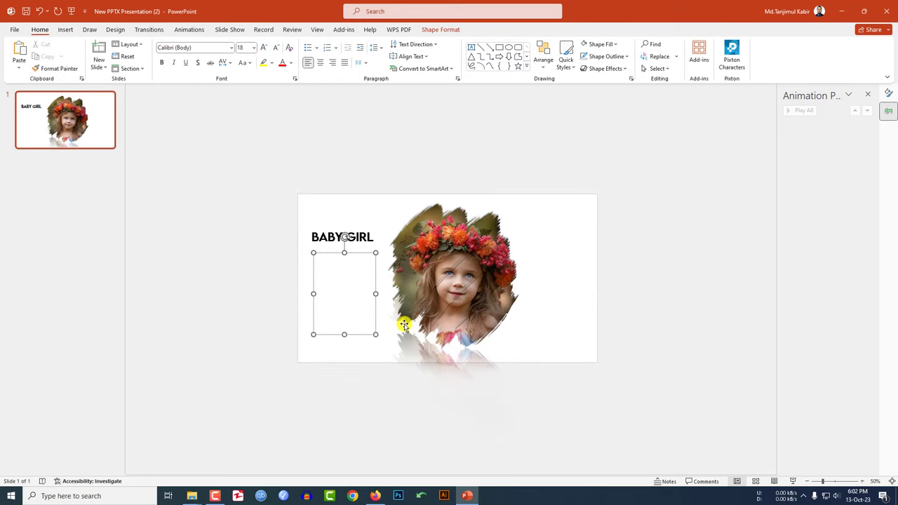
{"action": "key", "text": "ctrl+v"}
{"action": "key", "text": "ctrl+a"}
{"action": "left_click", "coordinate": [276, 47]}
{"action": "left_click", "coordinate": [276, 47]}
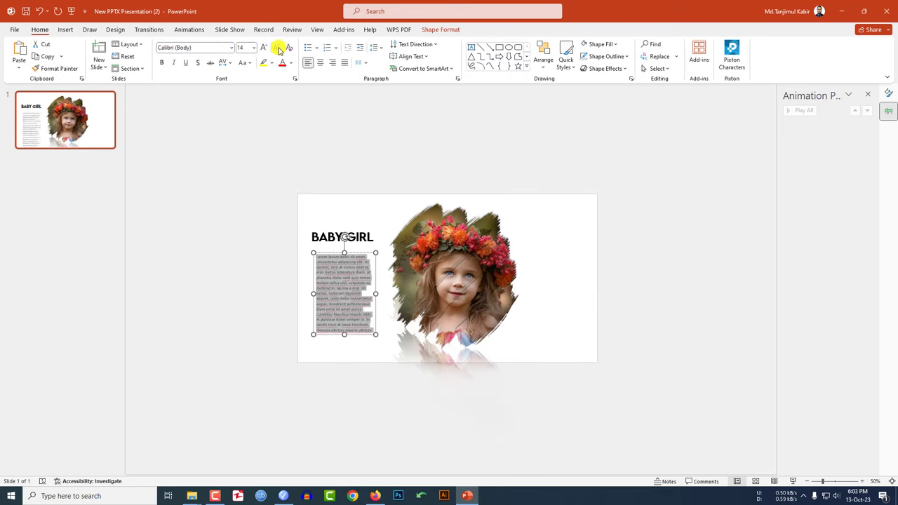
{"action": "left_click", "coordinate": [345, 62]}
{"action": "left_click", "coordinate": [317, 302]}
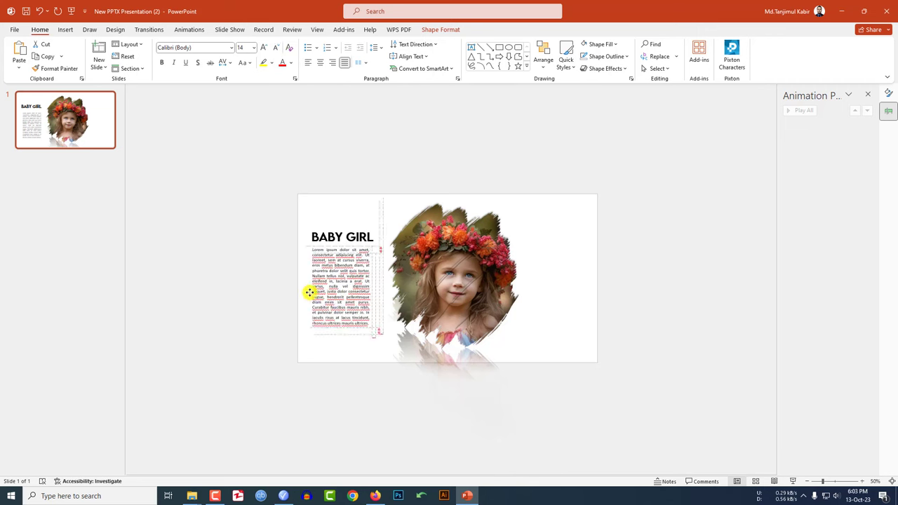
{"action": "left_click", "coordinate": [356, 343]}
{"action": "left_click", "coordinate": [249, 314]}
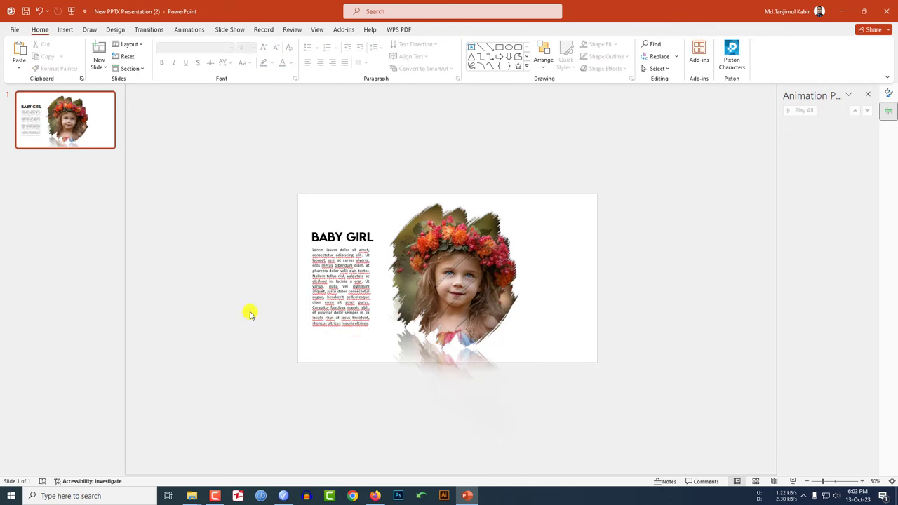
{"action": "scroll", "coordinate": [250, 314], "scroll_direction": "up", "scroll_amount": 2, "text": "ctrl"}
Give the BABY GIRL heading a Wipe entrance from the left.
{"action": "left_click", "coordinate": [315, 194]}
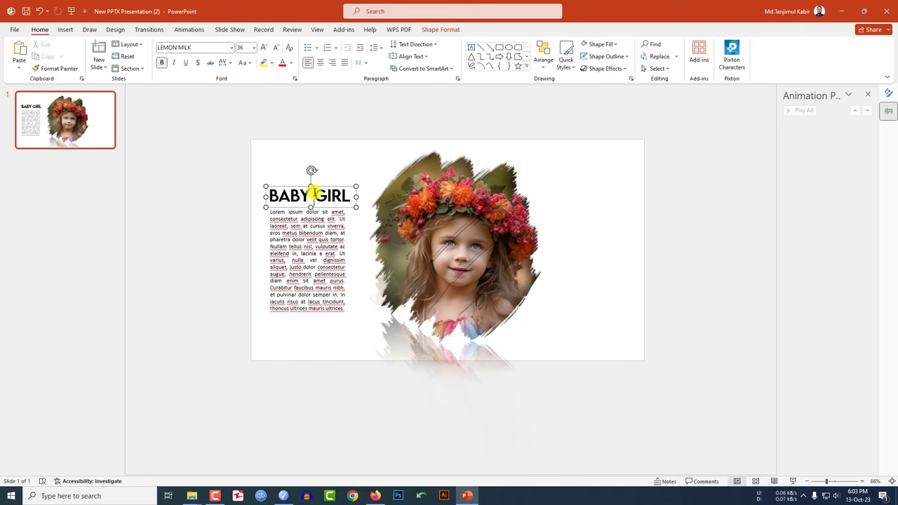
{"action": "left_click", "coordinate": [192, 30]}
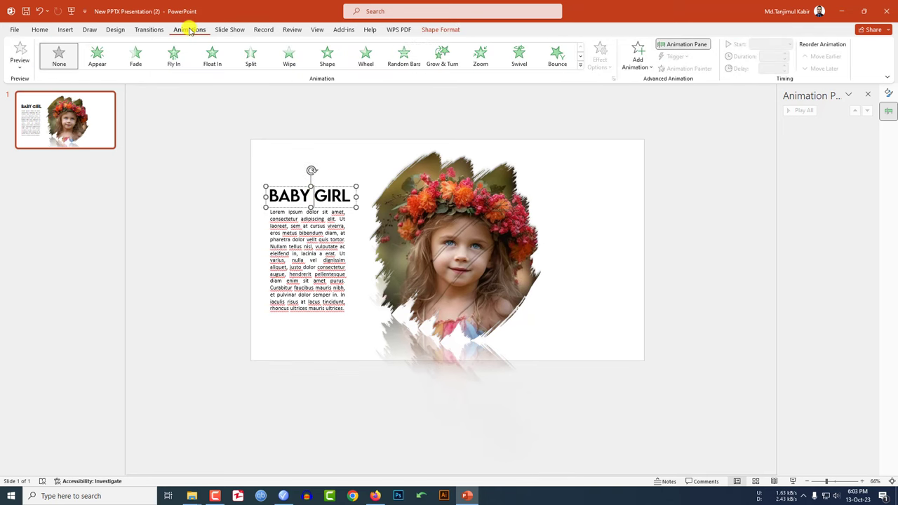
{"action": "left_click", "coordinate": [289, 58]}
{"action": "left_click", "coordinate": [600, 60]}
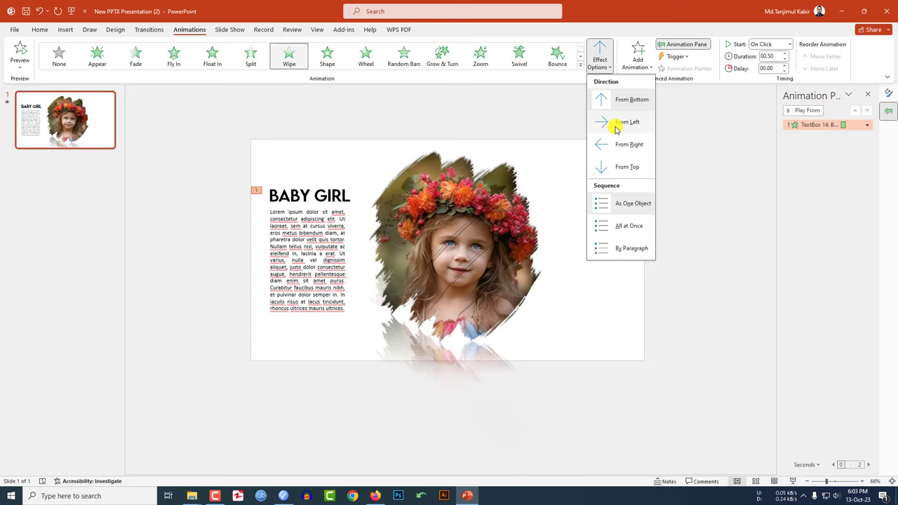
{"action": "left_click", "coordinate": [615, 130]}
Apply a From Left Wipe to the body text, starting With Previous.
{"action": "left_click", "coordinate": [310, 223]}
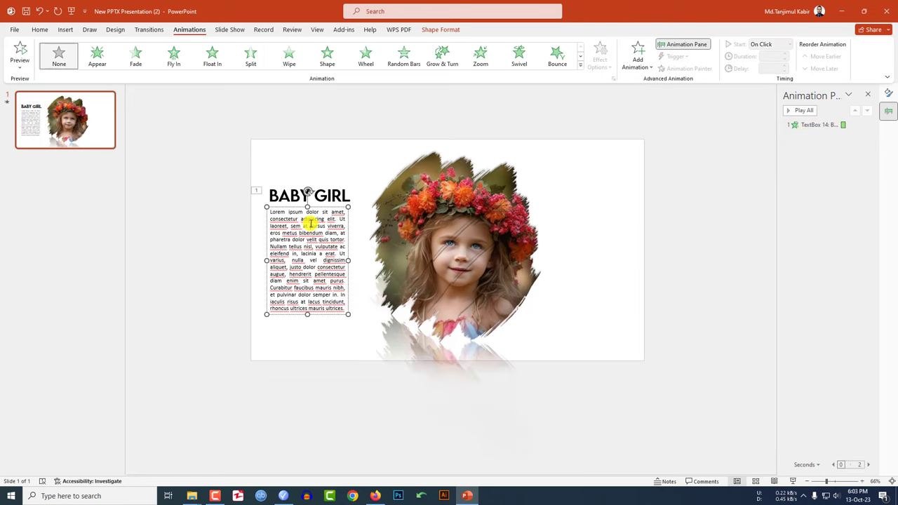
{"action": "left_click", "coordinate": [289, 56]}
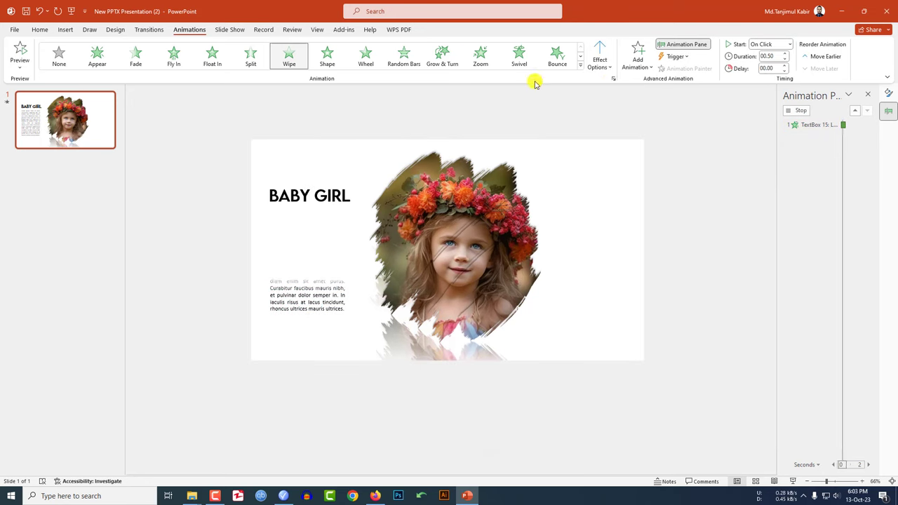
{"action": "left_click", "coordinate": [600, 59]}
{"action": "left_click", "coordinate": [627, 122]}
{"action": "left_click", "coordinate": [789, 44]}
{"action": "left_click", "coordinate": [772, 67]}
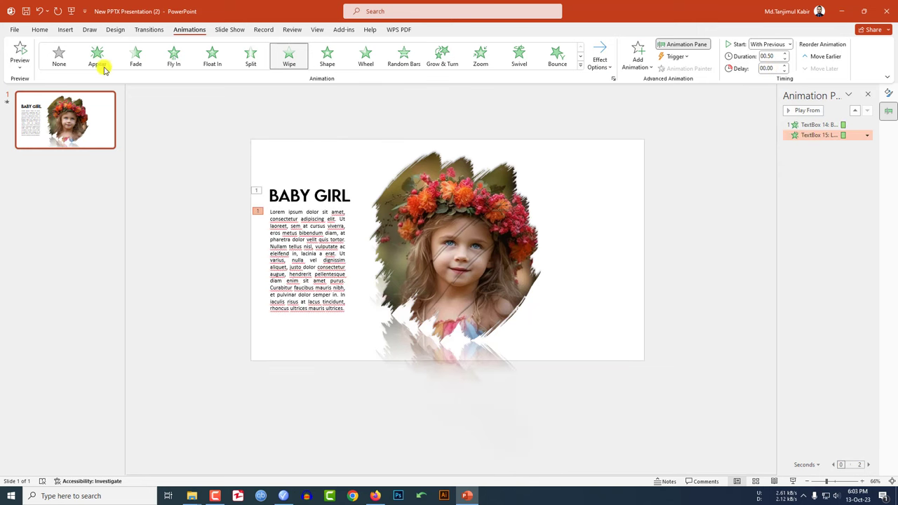
Add a Wipe to a brush-stroke shape over the photo, starting After Previous.
{"action": "left_click", "coordinate": [412, 179]}
{"action": "left_click", "coordinate": [288, 57]}
{"action": "left_click", "coordinate": [789, 44]}
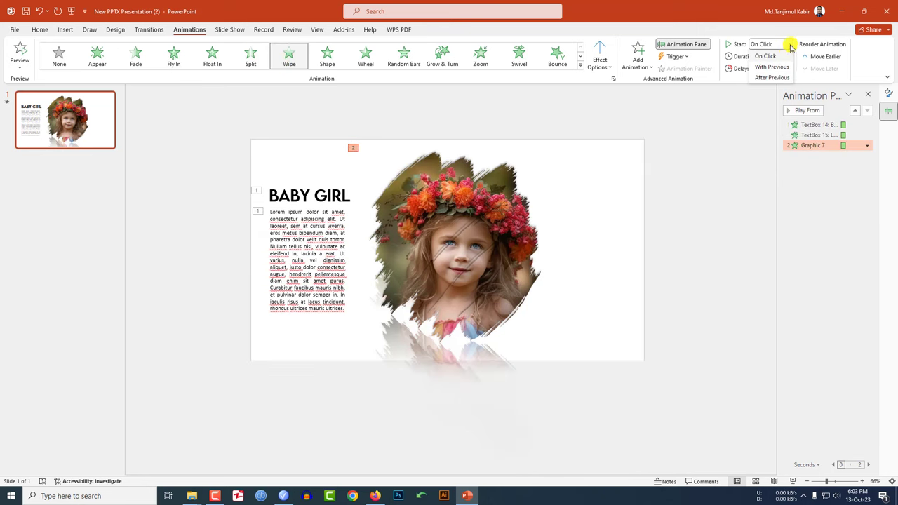
{"action": "left_click", "coordinate": [772, 78]}
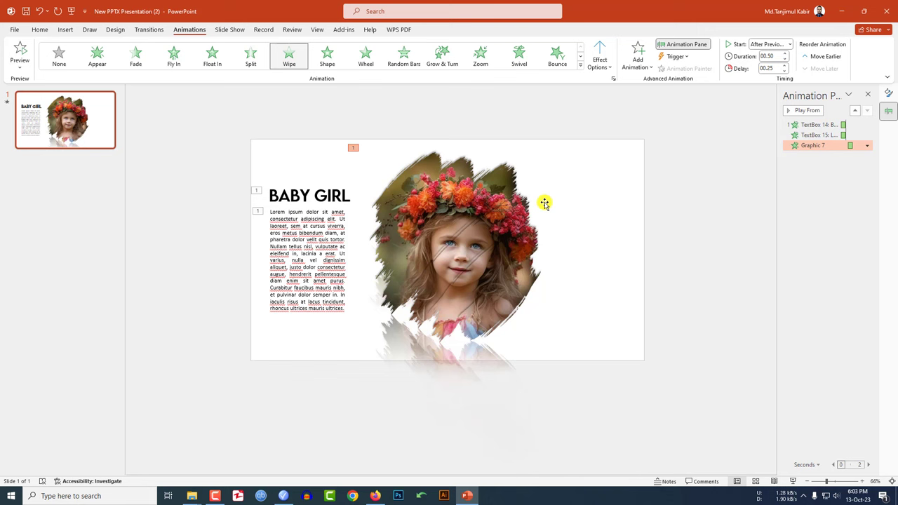
{"action": "left_click", "coordinate": [428, 196]}
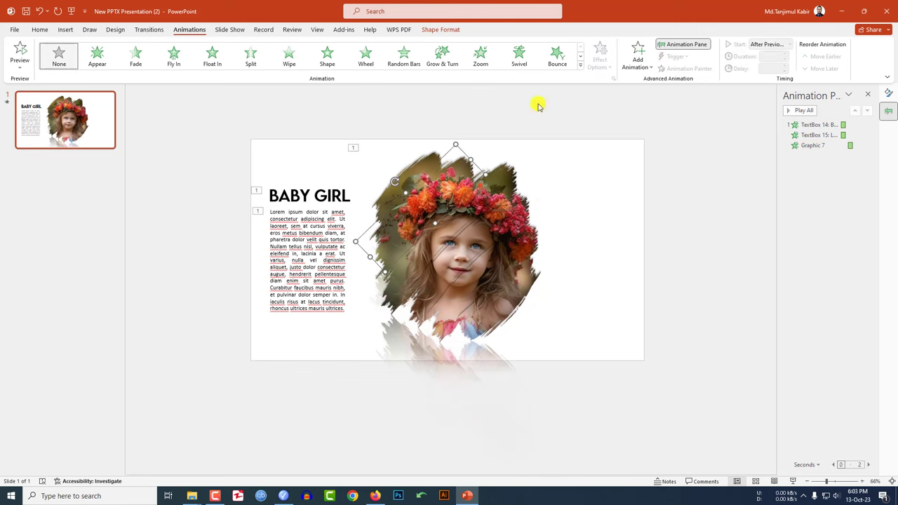
Give the top brush-stroke shape a From Right Wipe starting After Previous.
{"action": "left_click", "coordinate": [292, 59]}
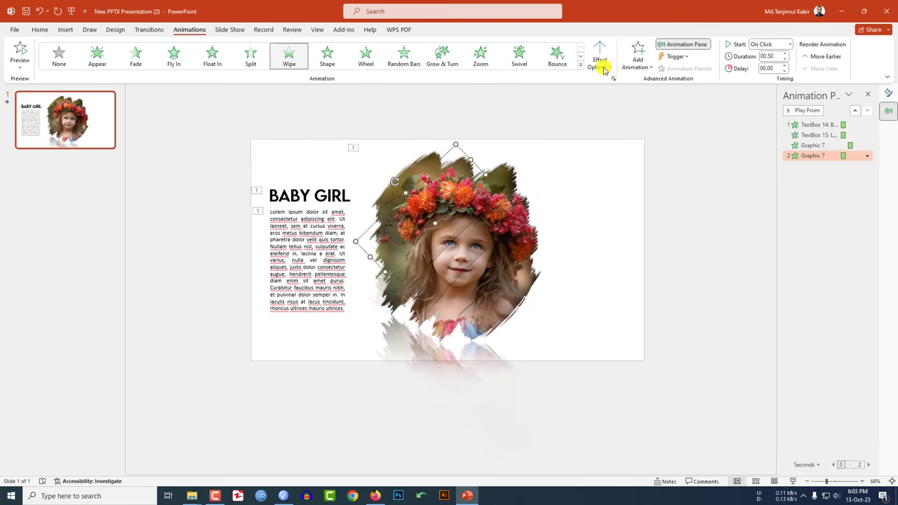
{"action": "left_click", "coordinate": [600, 62]}
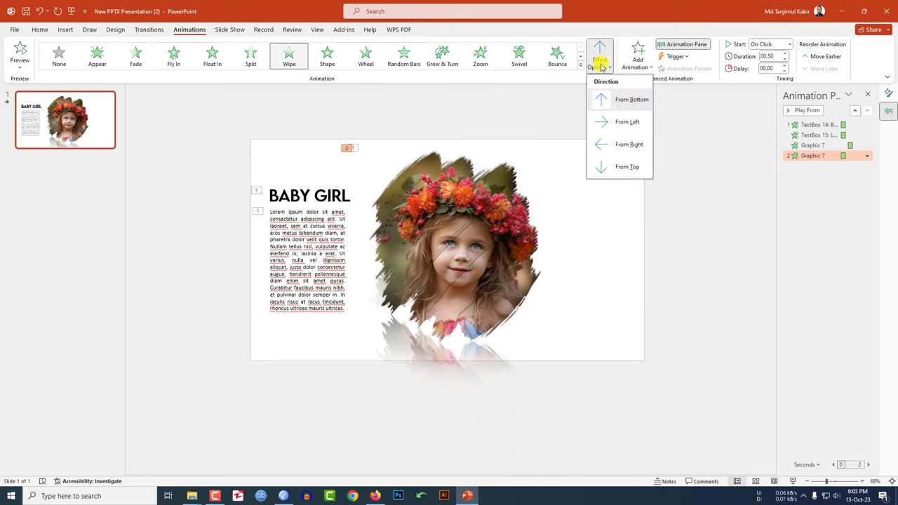
{"action": "left_click", "coordinate": [622, 144]}
{"action": "left_click", "coordinate": [790, 45]}
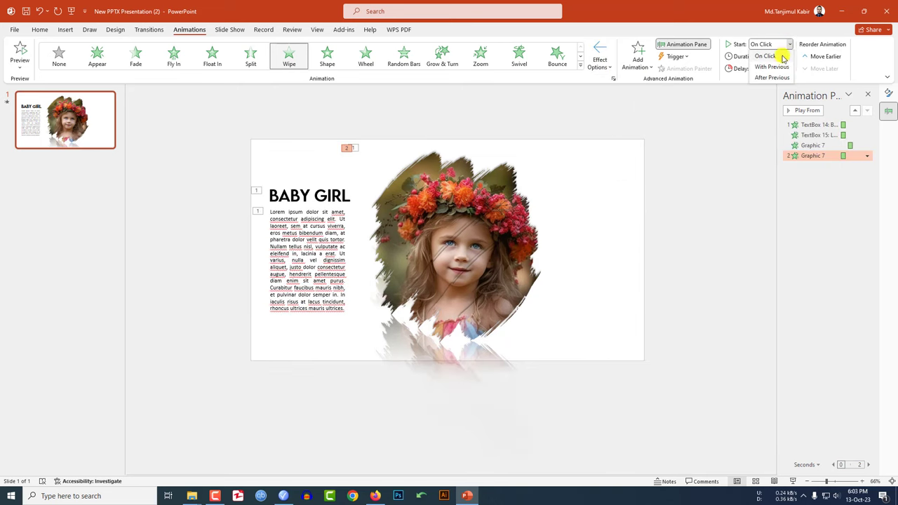
{"action": "left_click", "coordinate": [775, 77]}
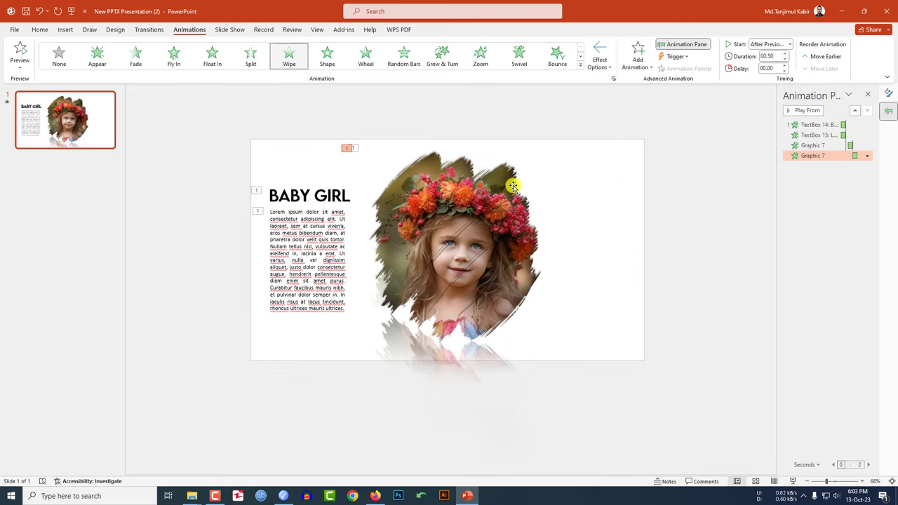
Add a Wipe to the next brush-stroke shape, starting After Previous.
{"action": "left_click", "coordinate": [480, 196]}
{"action": "left_click", "coordinate": [289, 56]}
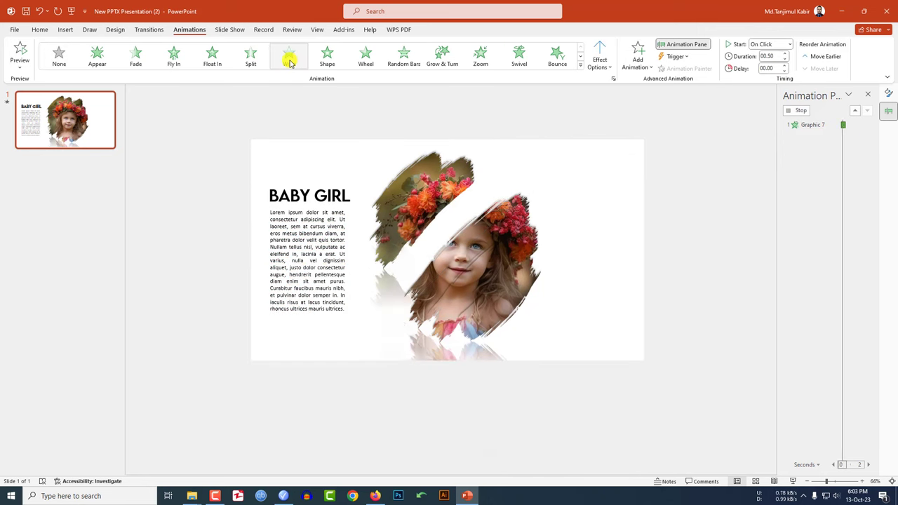
{"action": "left_click", "coordinate": [789, 44]}
{"action": "left_click", "coordinate": [765, 76]}
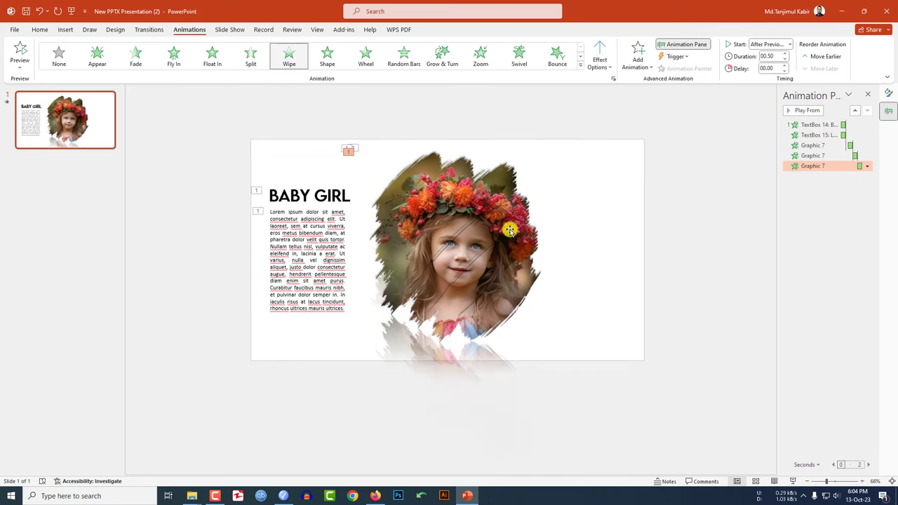
Give another brush-stroke shape a From Right Wipe, starting After Previous.
{"action": "left_click", "coordinate": [486, 244]}
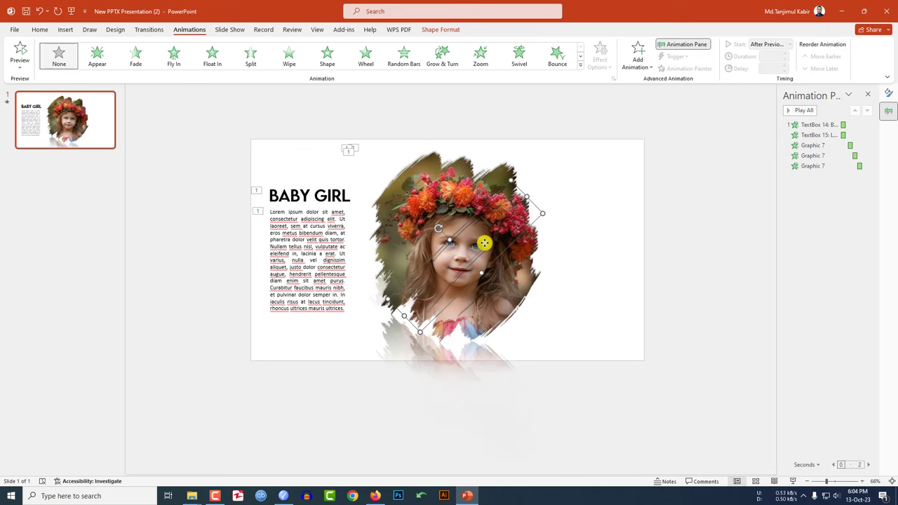
{"action": "left_click", "coordinate": [290, 56]}
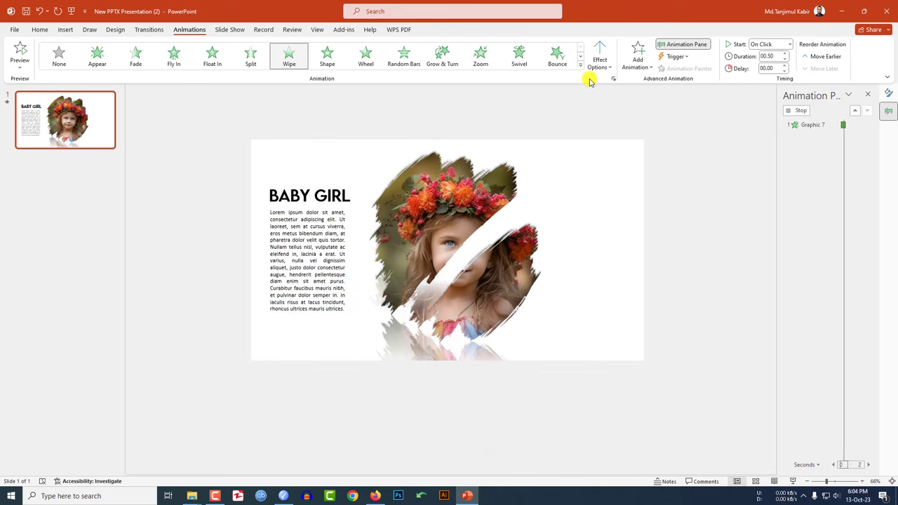
{"action": "left_click", "coordinate": [600, 56]}
{"action": "left_click", "coordinate": [627, 144]}
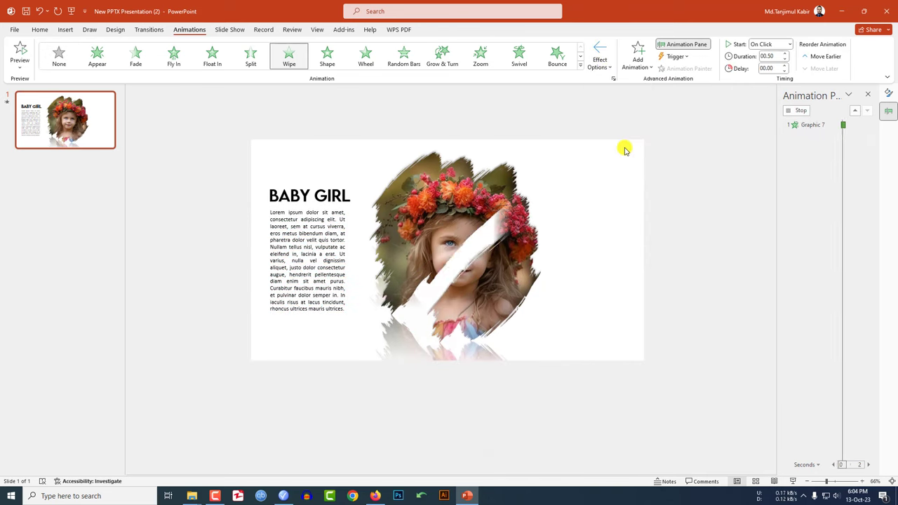
{"action": "left_click", "coordinate": [788, 45]}
{"action": "left_click", "coordinate": [772, 75]}
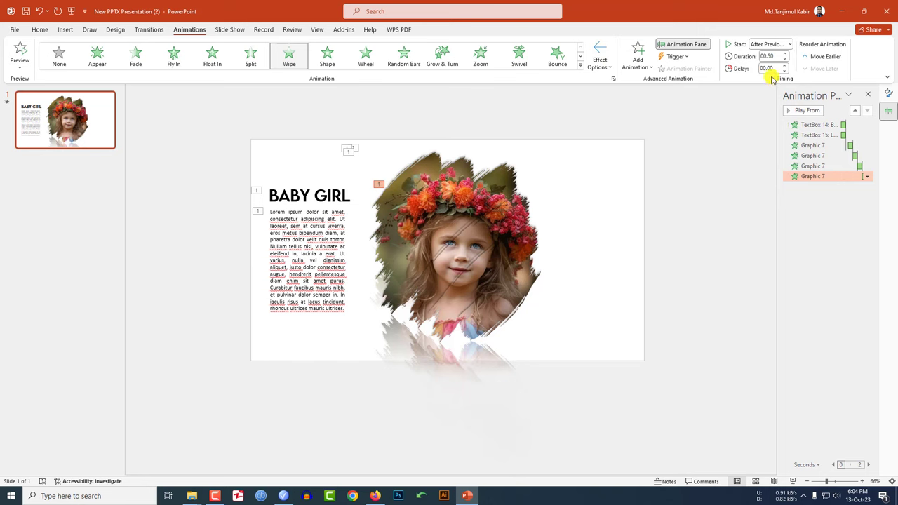
Add Wipes to the last two stroke shapes, the lower-right one From Right, After Previous.
{"action": "left_click", "coordinate": [489, 269]}
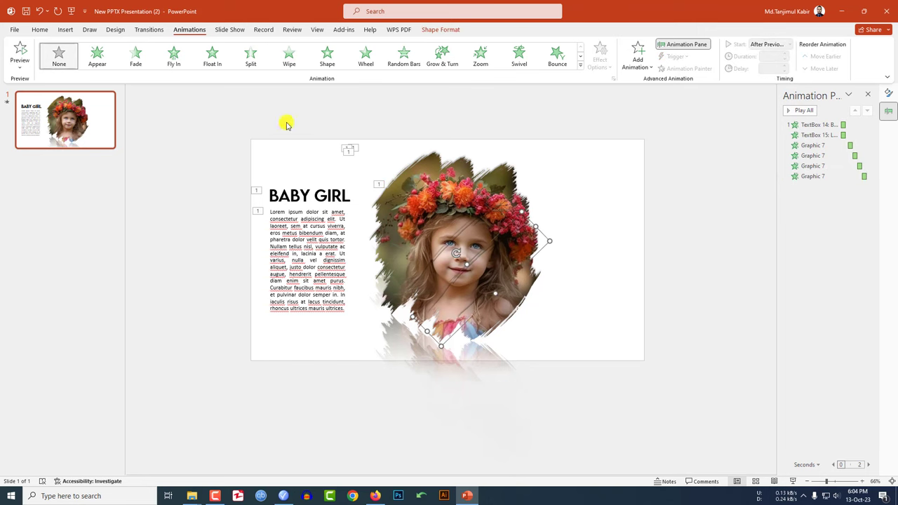
{"action": "left_click", "coordinate": [287, 56]}
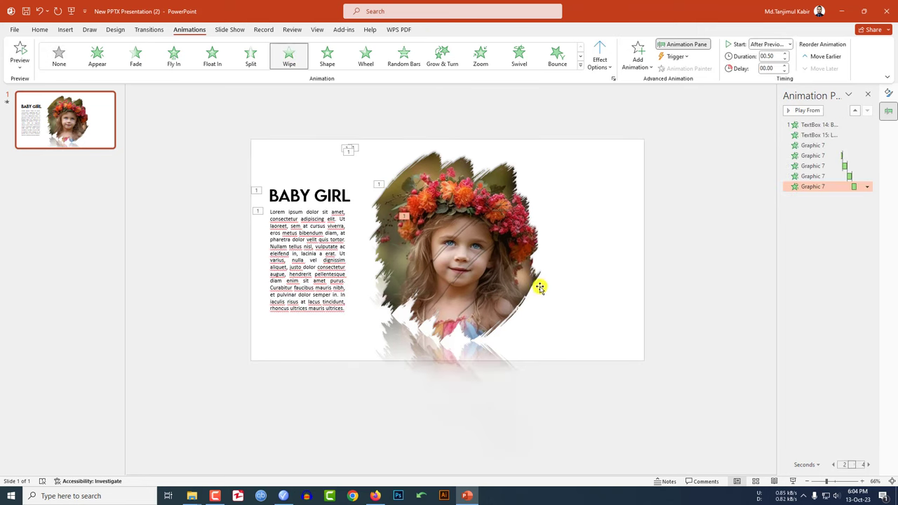
{"action": "left_click", "coordinate": [509, 296]}
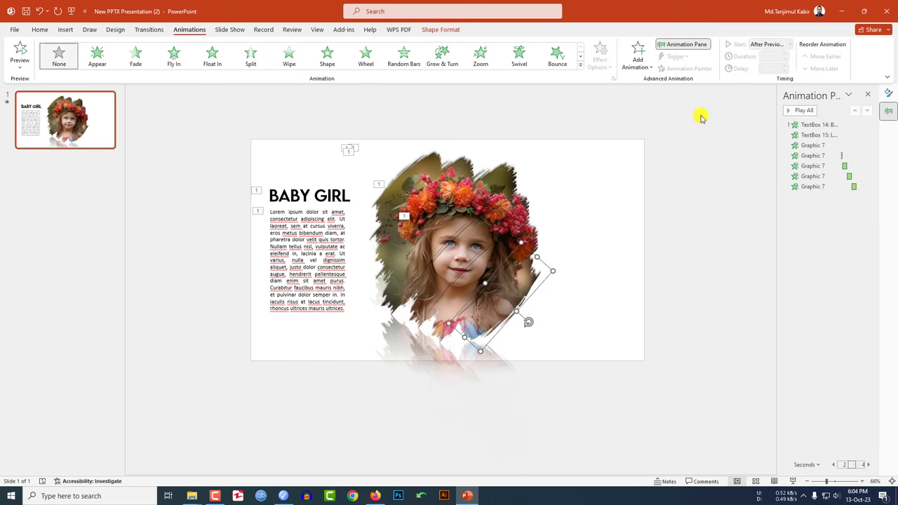
{"action": "left_click", "coordinate": [287, 56]}
{"action": "left_click", "coordinate": [600, 60]}
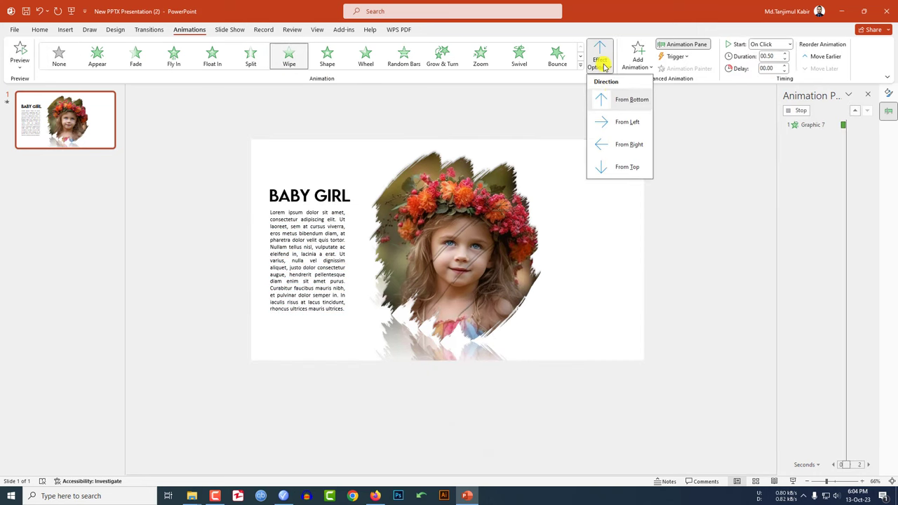
{"action": "left_click", "coordinate": [628, 144]}
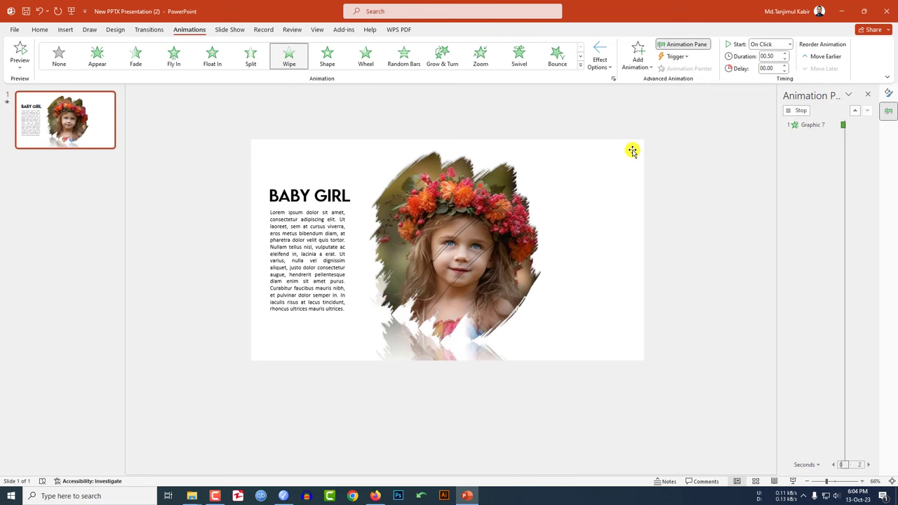
{"action": "left_click", "coordinate": [790, 47]}
{"action": "left_click", "coordinate": [771, 81]}
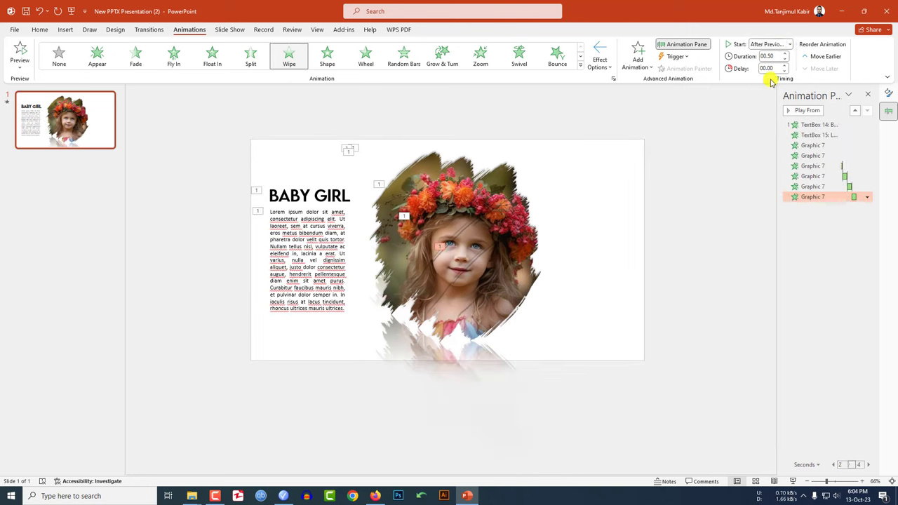
{"action": "left_click", "coordinate": [699, 202]}
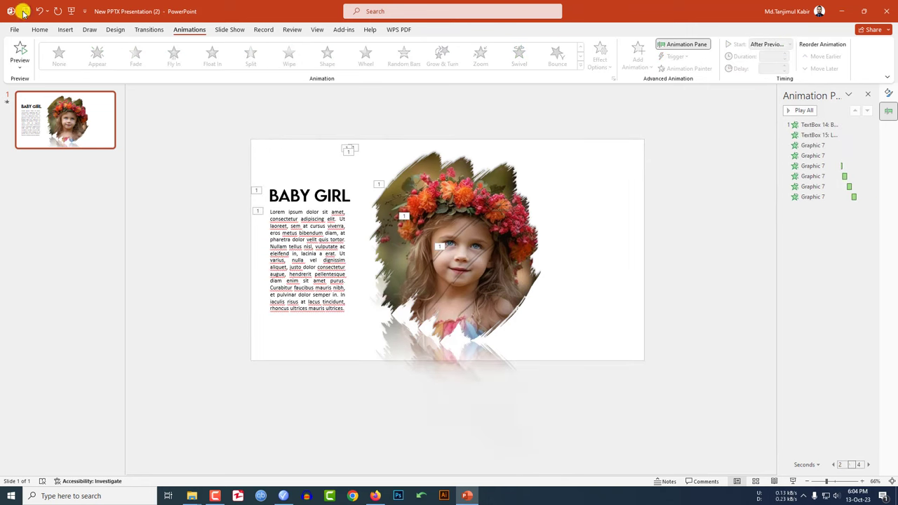